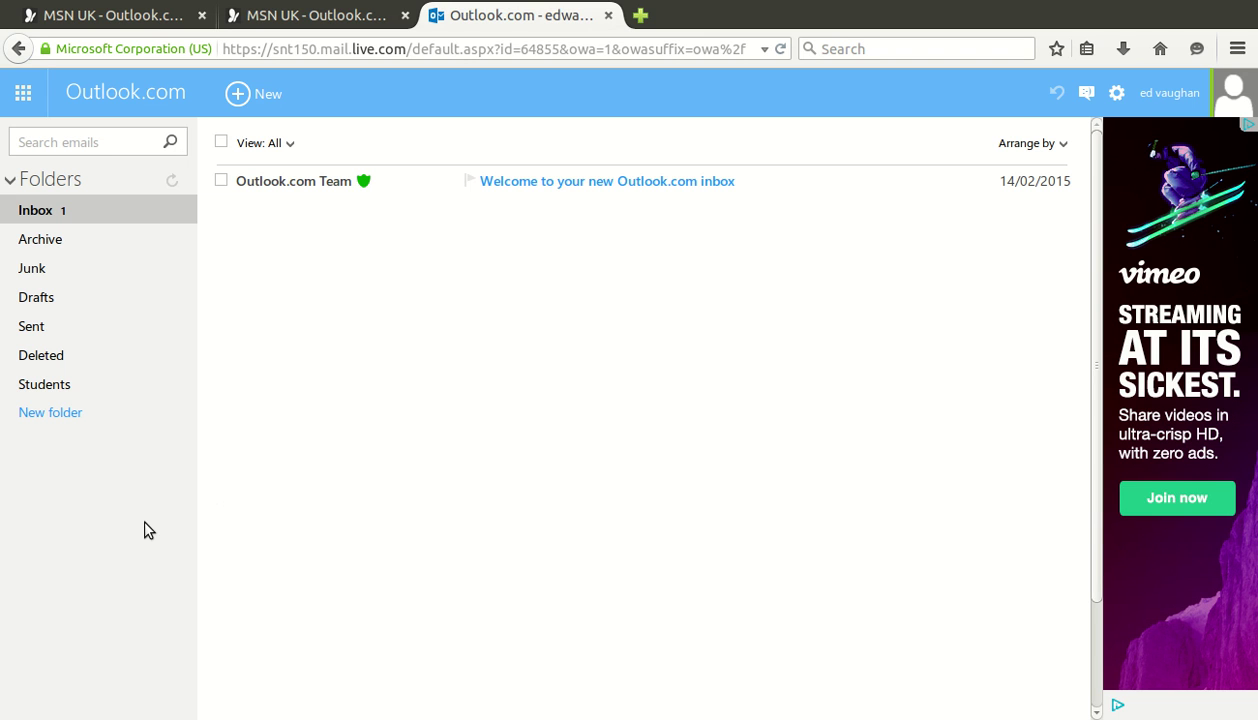
Create a mail folder called 'Email Unit', open it, and select the welcome message
{"action": "left_click", "coordinate": [111, 445]}
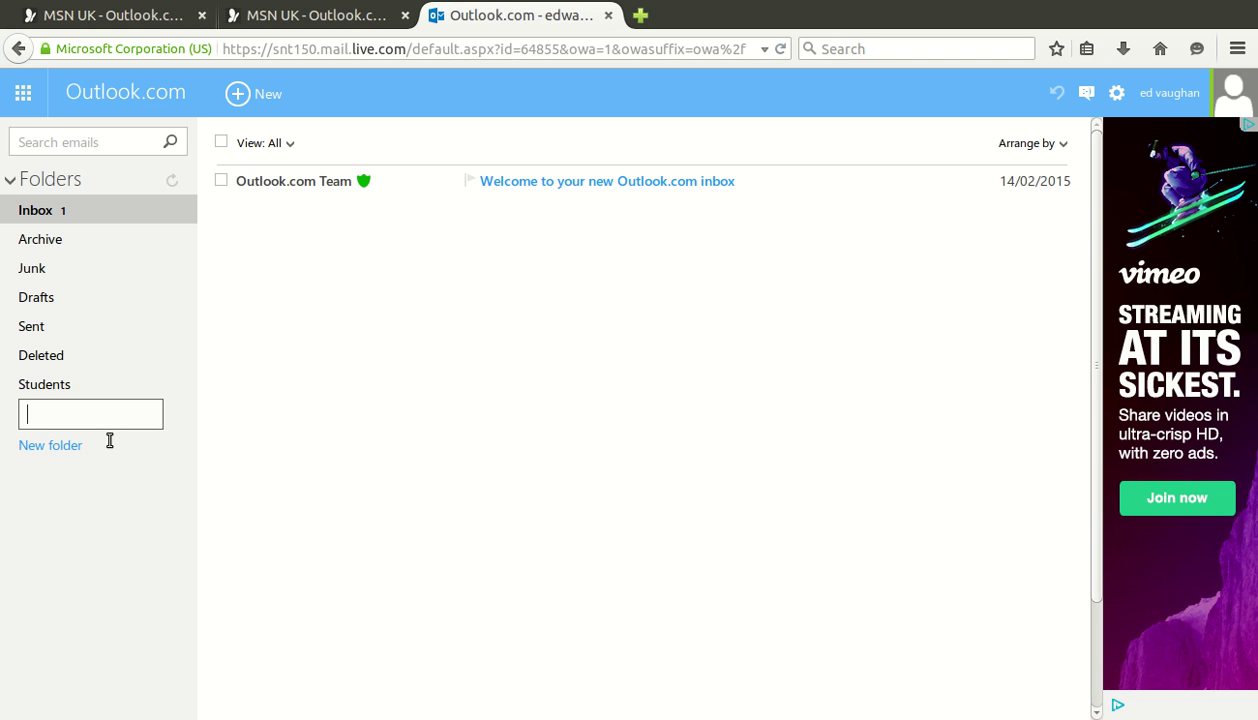
{"action": "type", "text": "Email Unit"}
{"action": "key", "text": "Return"}
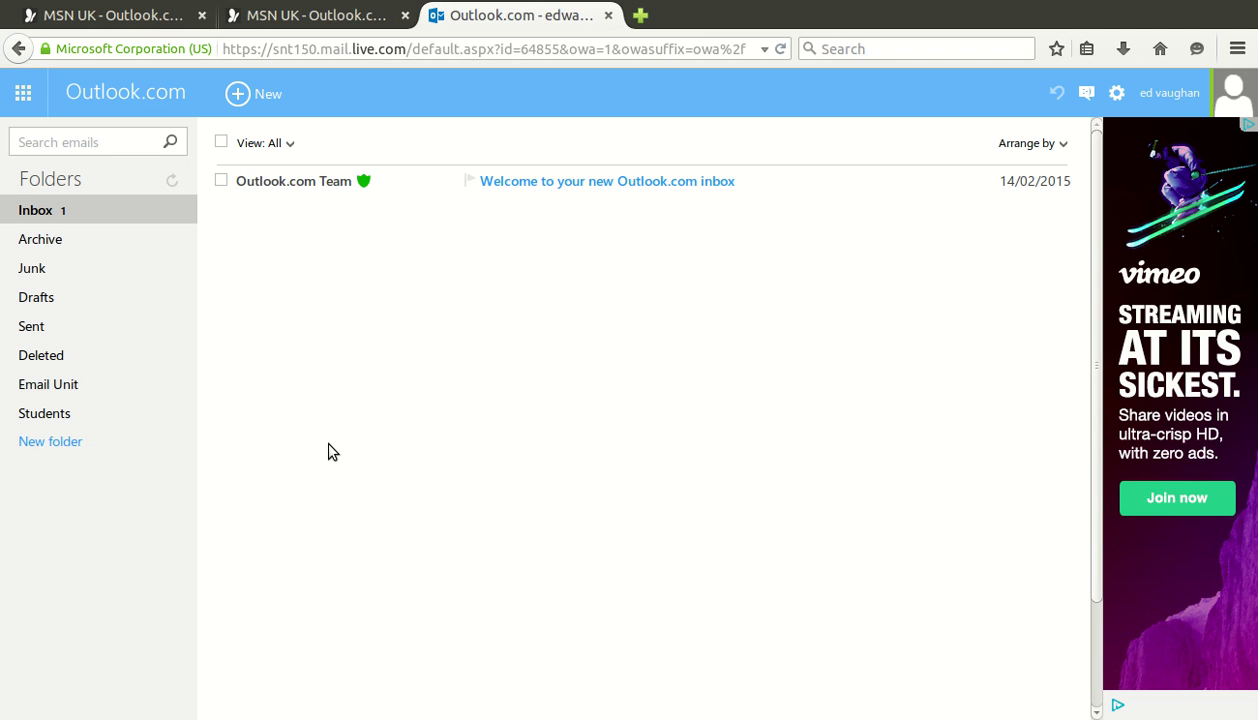
{"action": "left_click", "coordinate": [117, 405]}
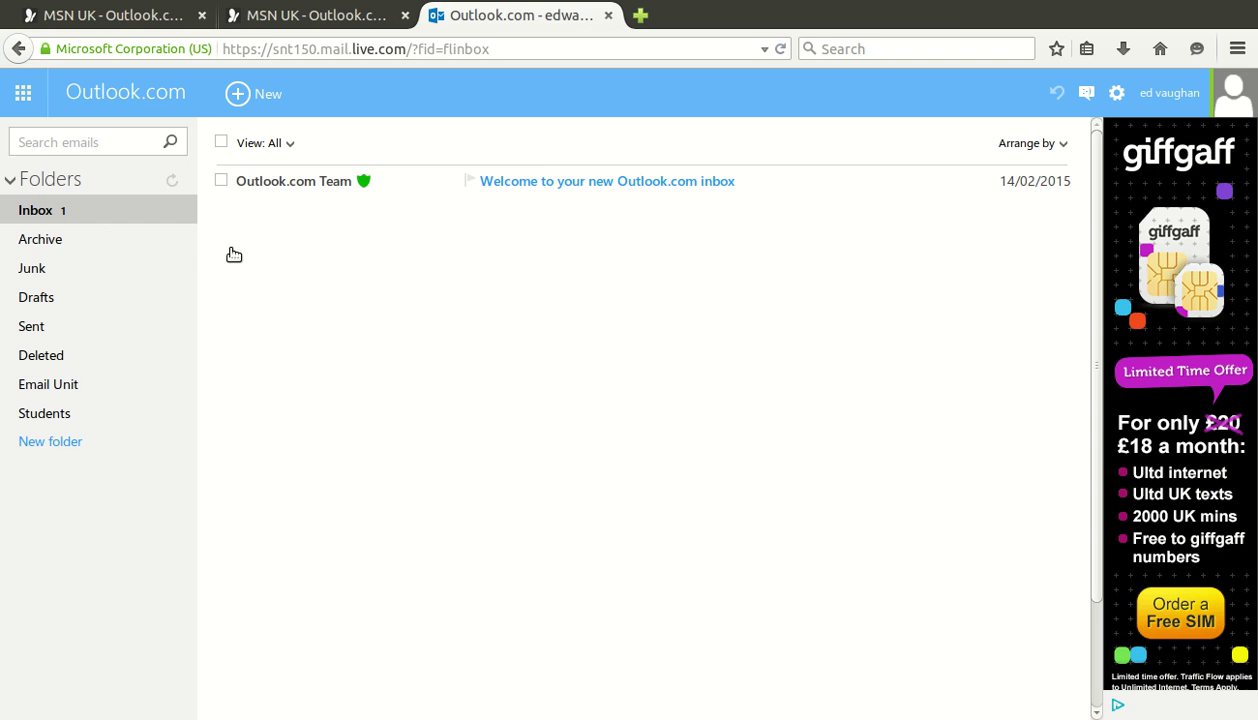
{"action": "key", "text": "ctrl+a"}
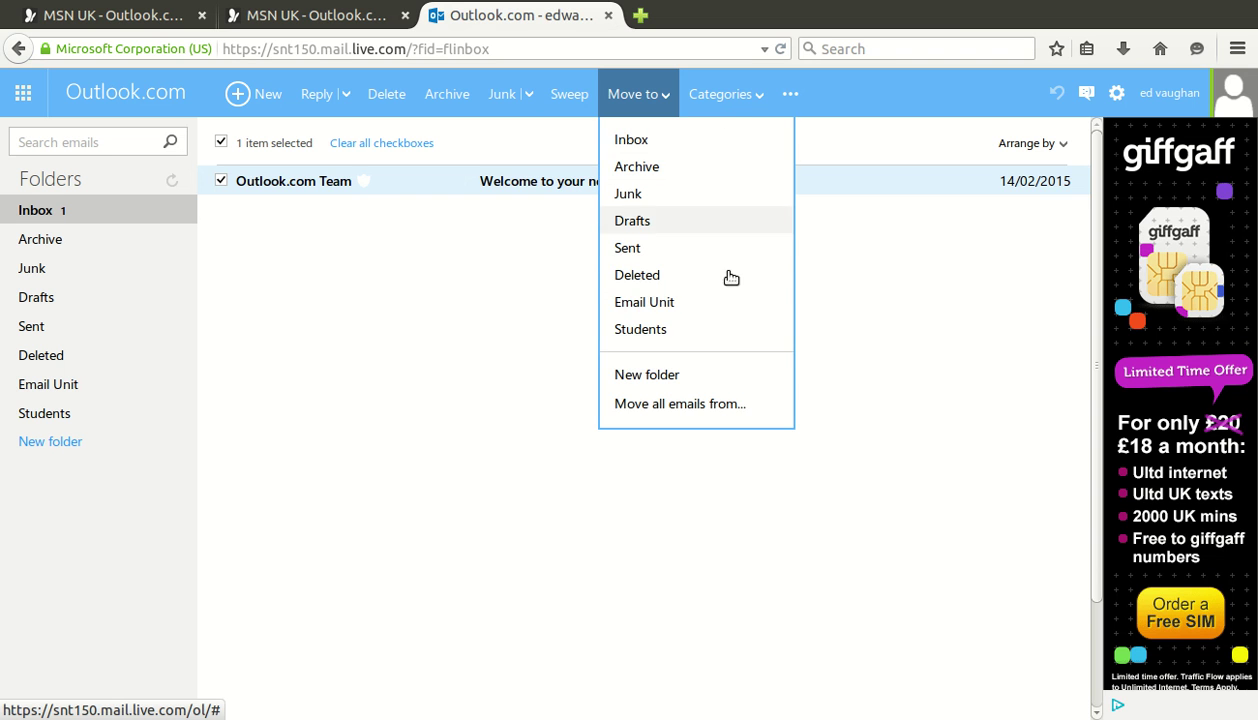
File the Outlook.com Team welcome message into the Email Unit folder
{"action": "left_click", "coordinate": [728, 316]}
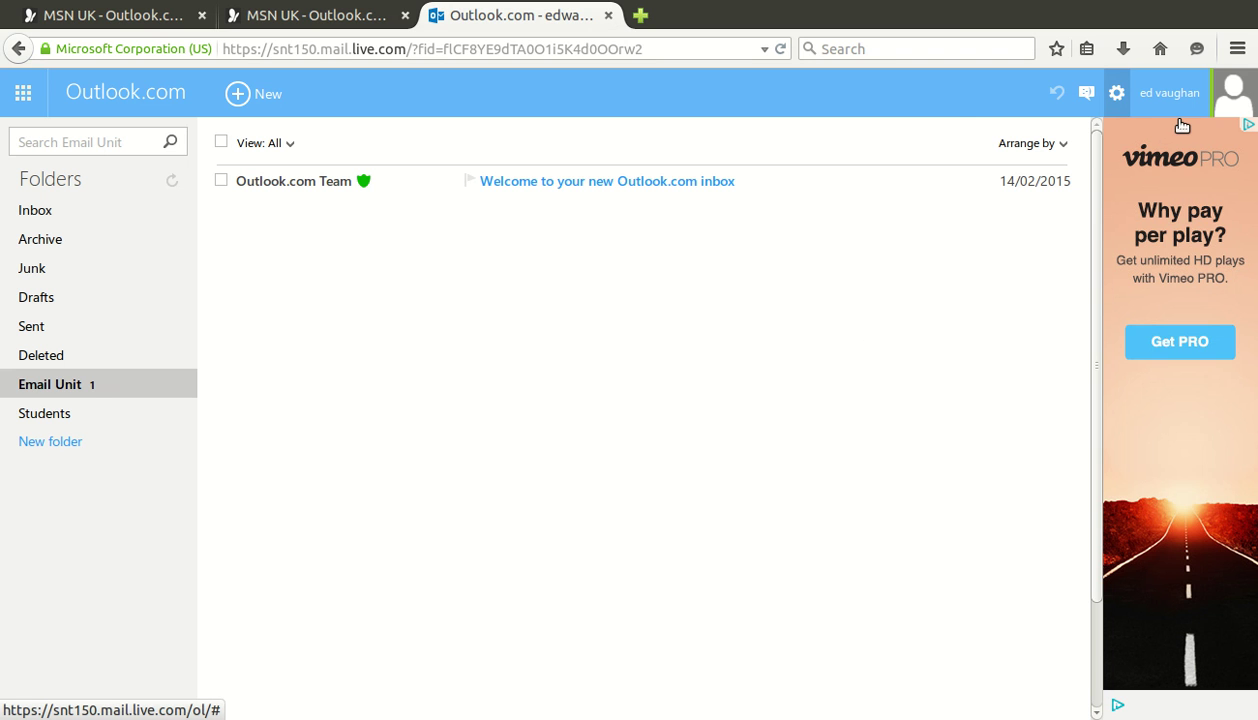
Go from the gear menu's Options to the automated holiday replies settings
{"action": "left_click", "coordinate": [1117, 93]}
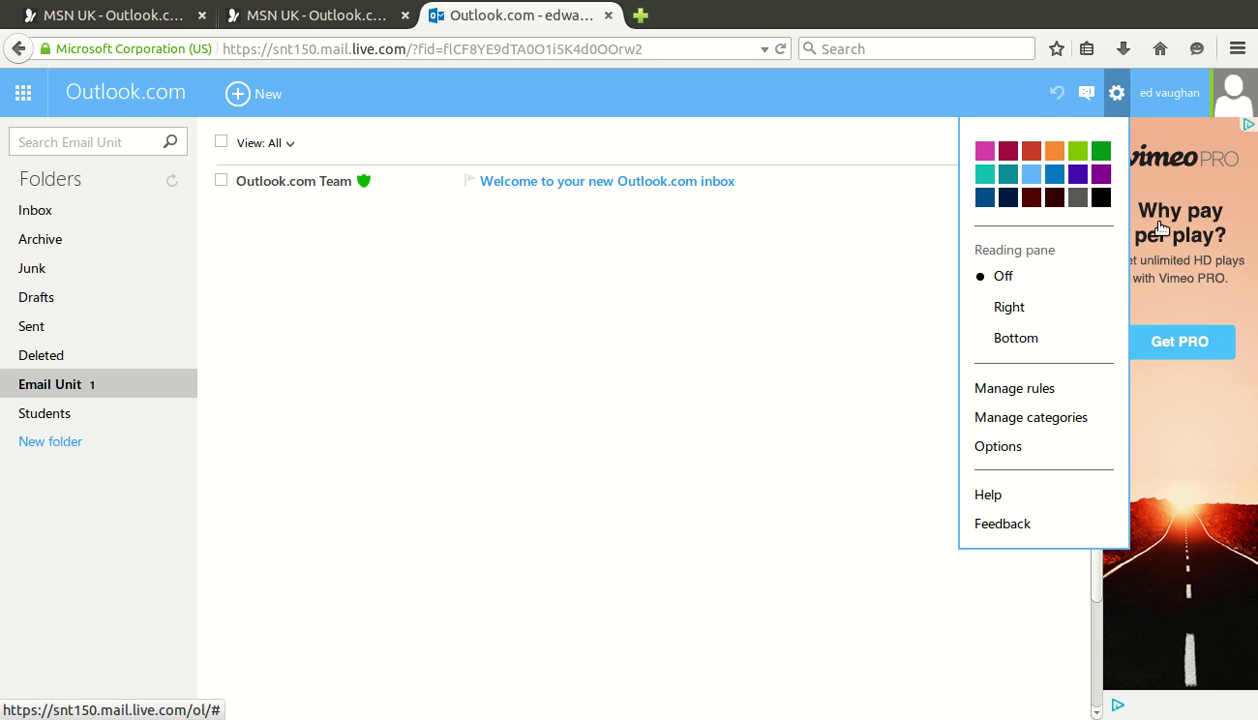
{"action": "left_click", "coordinate": [1078, 450]}
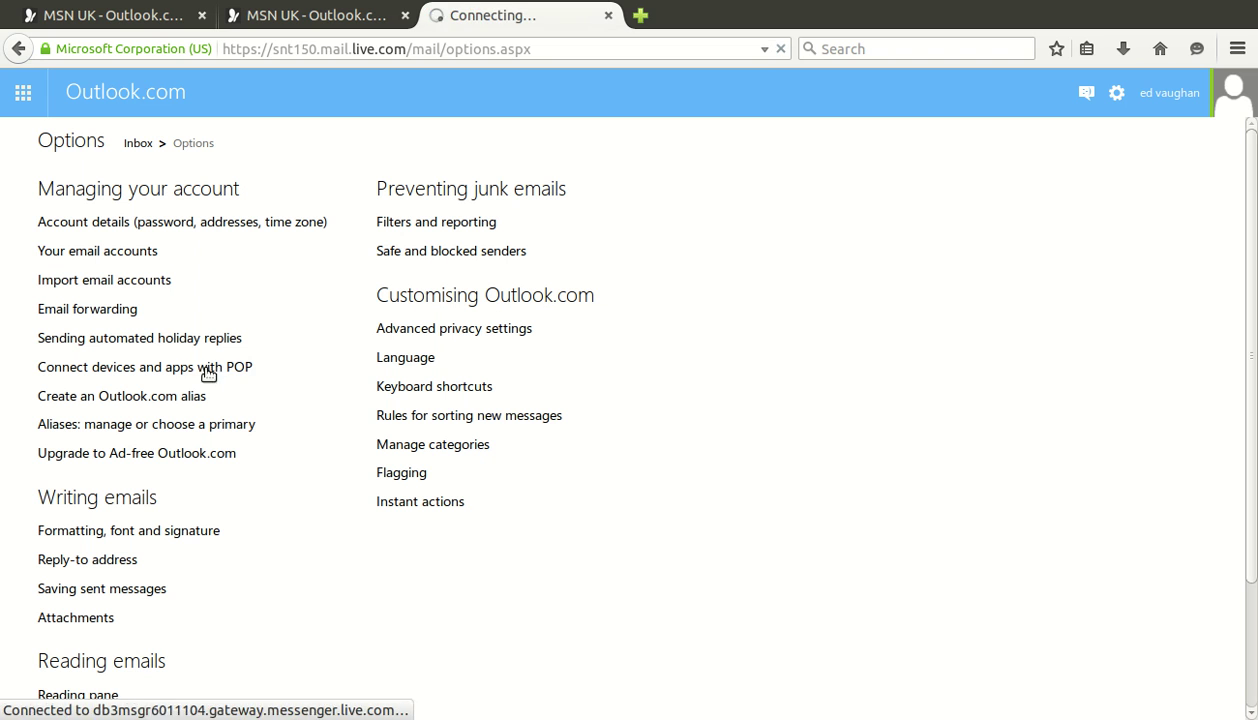
{"action": "left_click", "coordinate": [189, 368]}
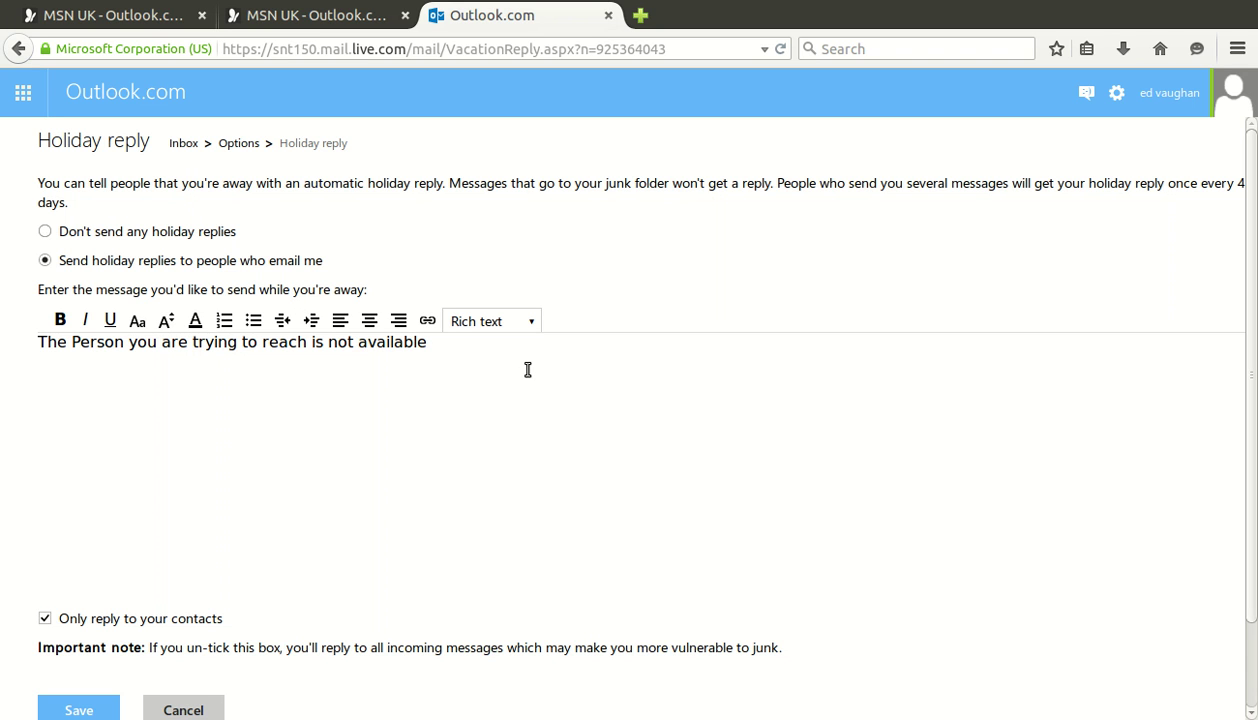
Replace the away message with 'Soory I am not in the office at the moment. I will get back to you as soon as I can'
{"action": "left_click_drag", "start_coordinate": [486, 366], "coordinate": [101, 366]}
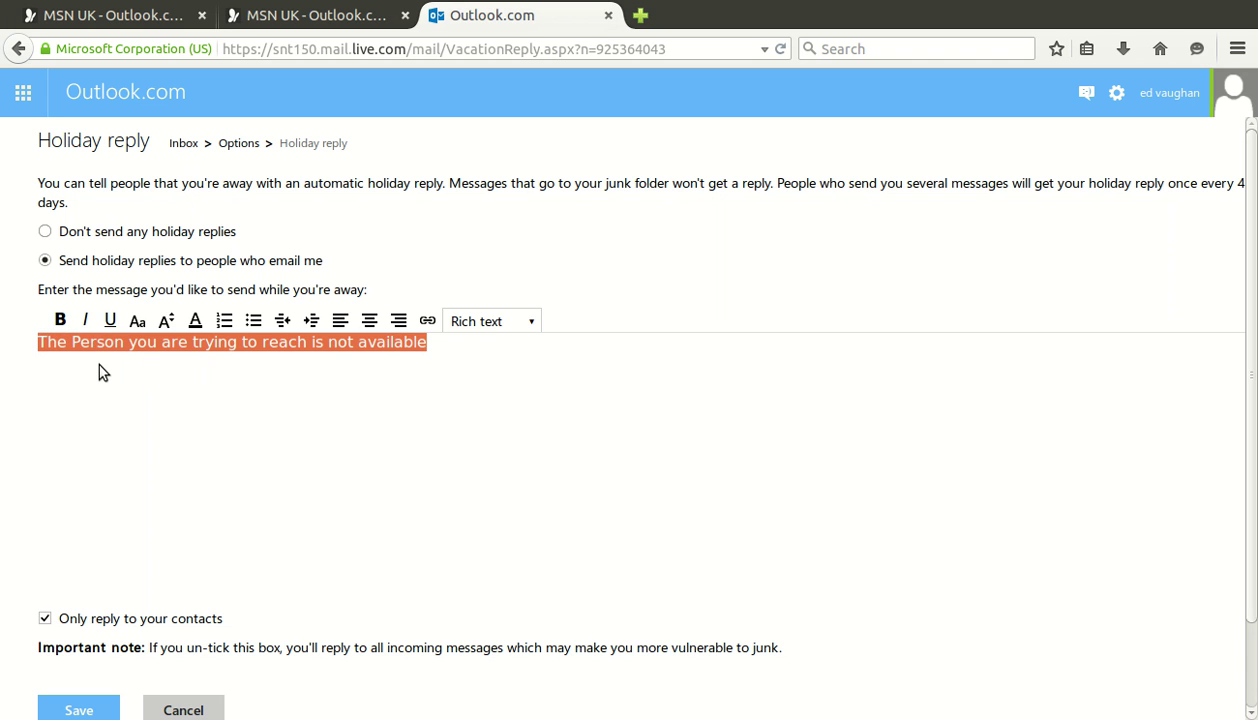
{"action": "type", "text": "Soo"}
{"action": "type", "text": "ry I am not i"}
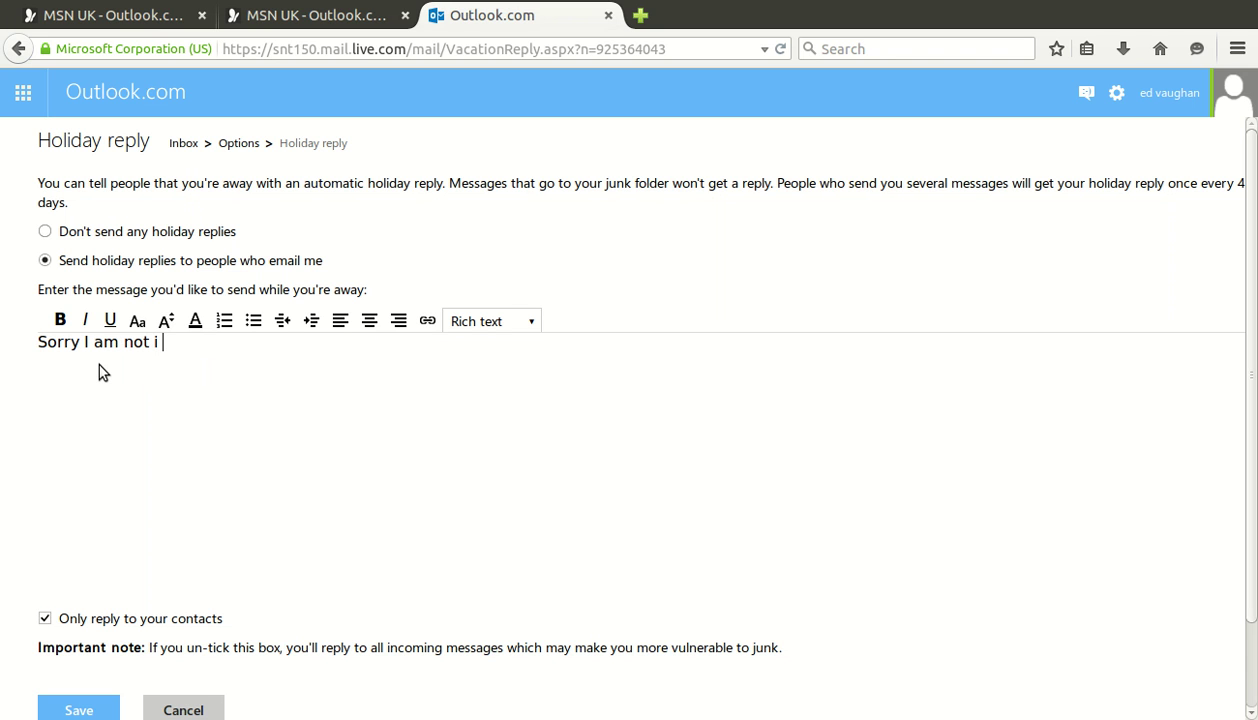
{"action": "type", "text": "n the office"}
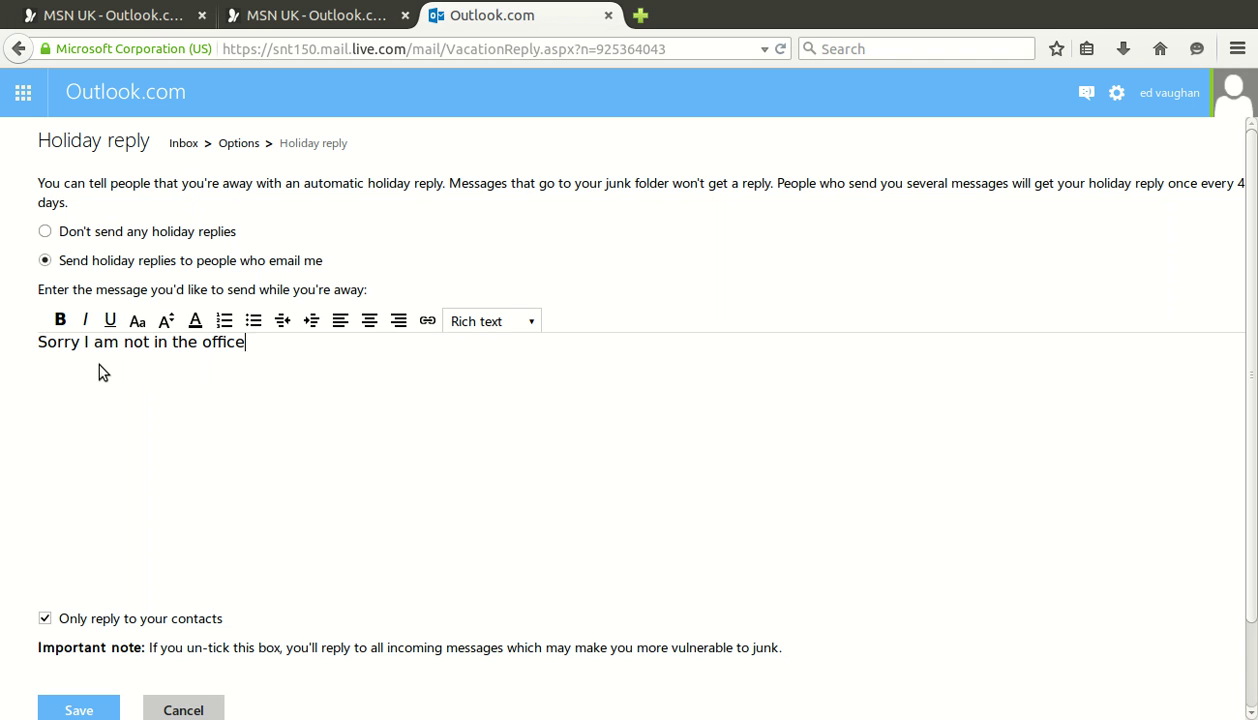
{"action": "type", "text": " at the moment. I will get back to you as soon as I can"}
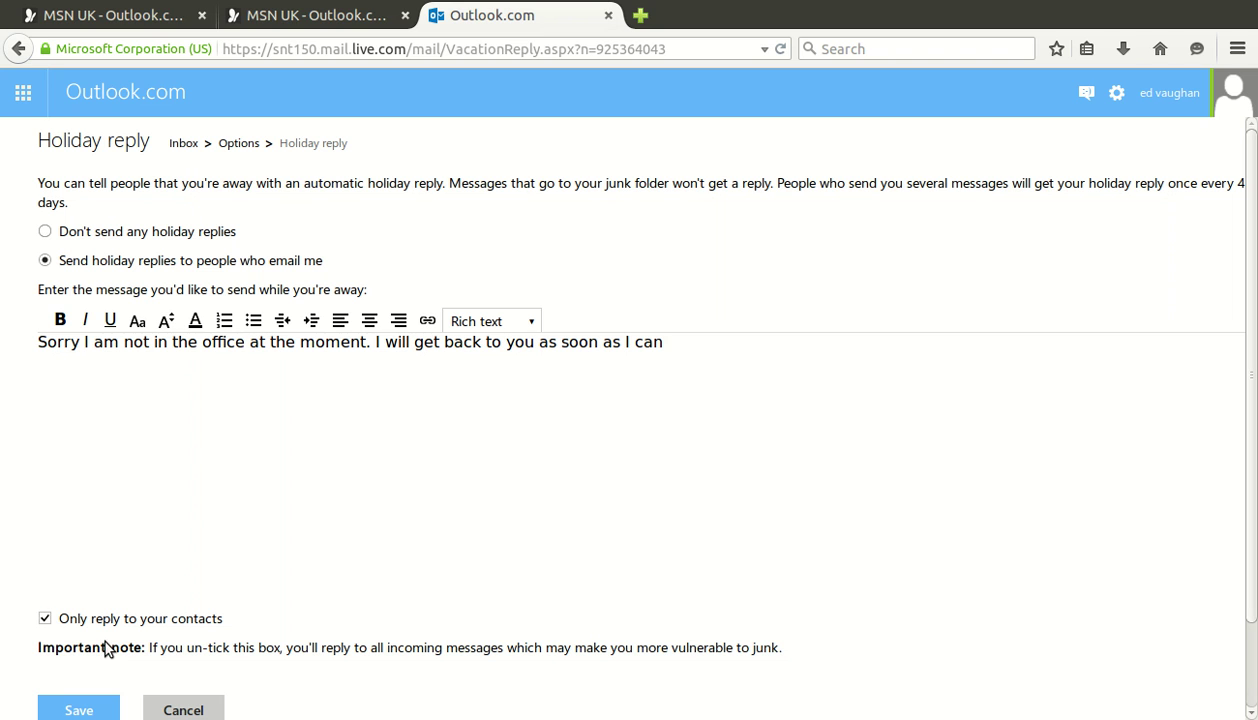
Keep Only reply to your contacts ticked and save the holiday reply
{"action": "left_click", "coordinate": [45, 618]}
{"action": "left_click", "coordinate": [45, 618]}
{"action": "key", "text": "Down"}
{"action": "key", "text": "Down"}
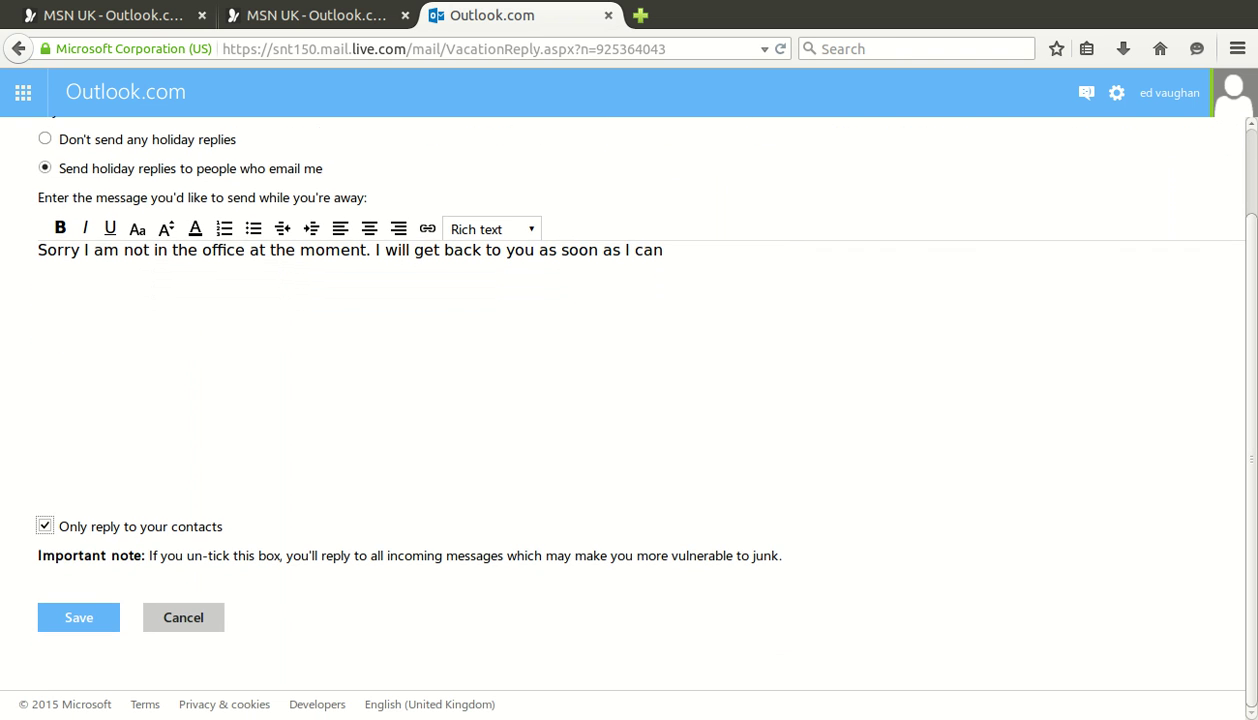
{"action": "left_click", "coordinate": [118, 628]}
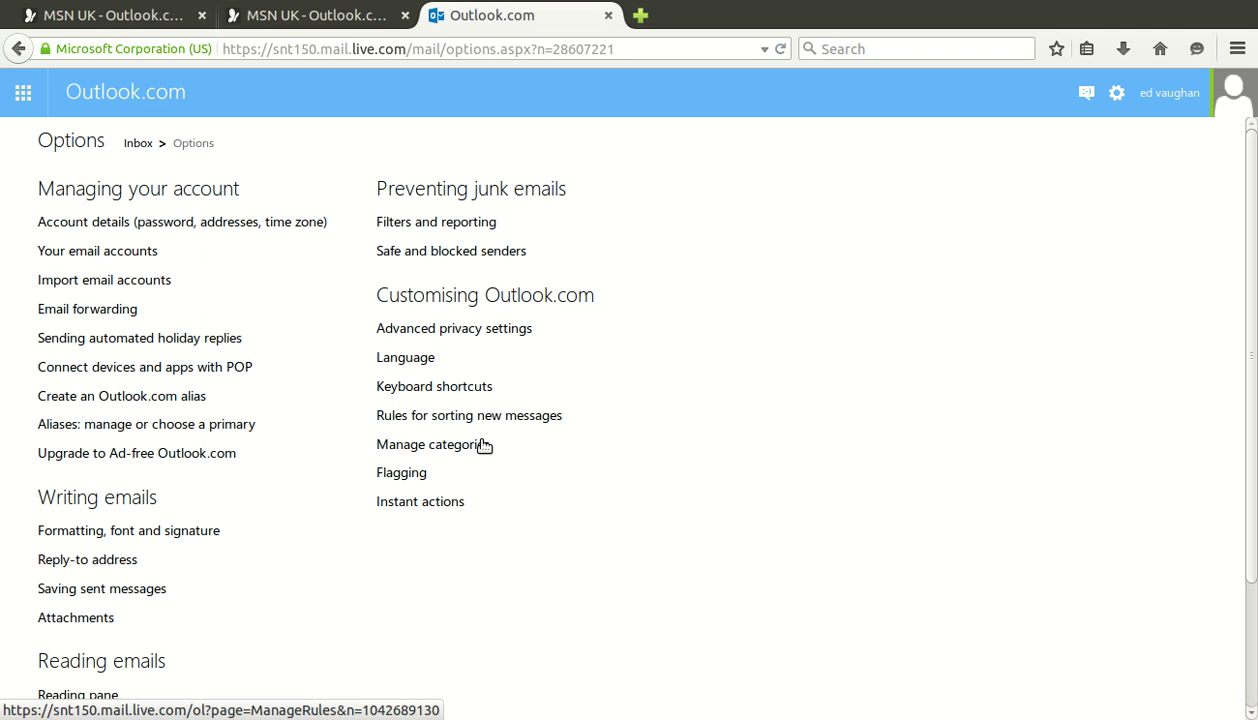
Open Rules for sorting new messages from the Options page
{"action": "left_click", "coordinate": [484, 445]}
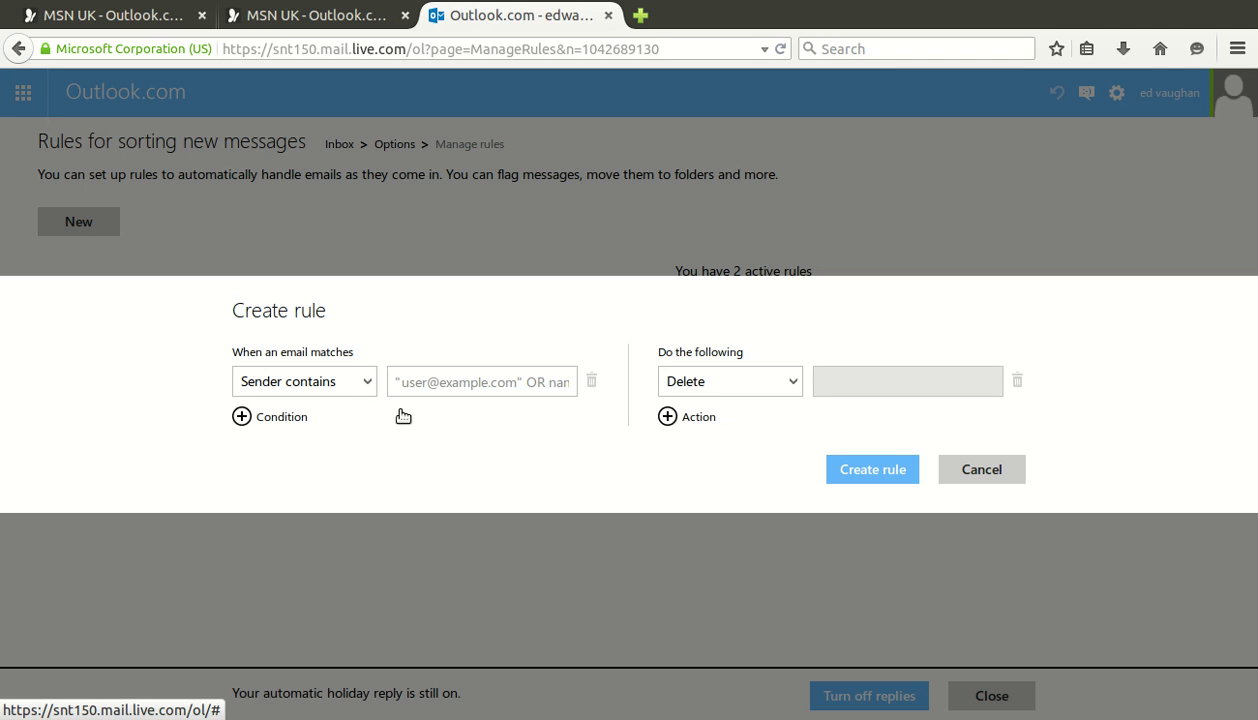
Create a rule: sender contains 'Test' → move to the Email Unit folder
{"action": "left_click", "coordinate": [497, 404]}
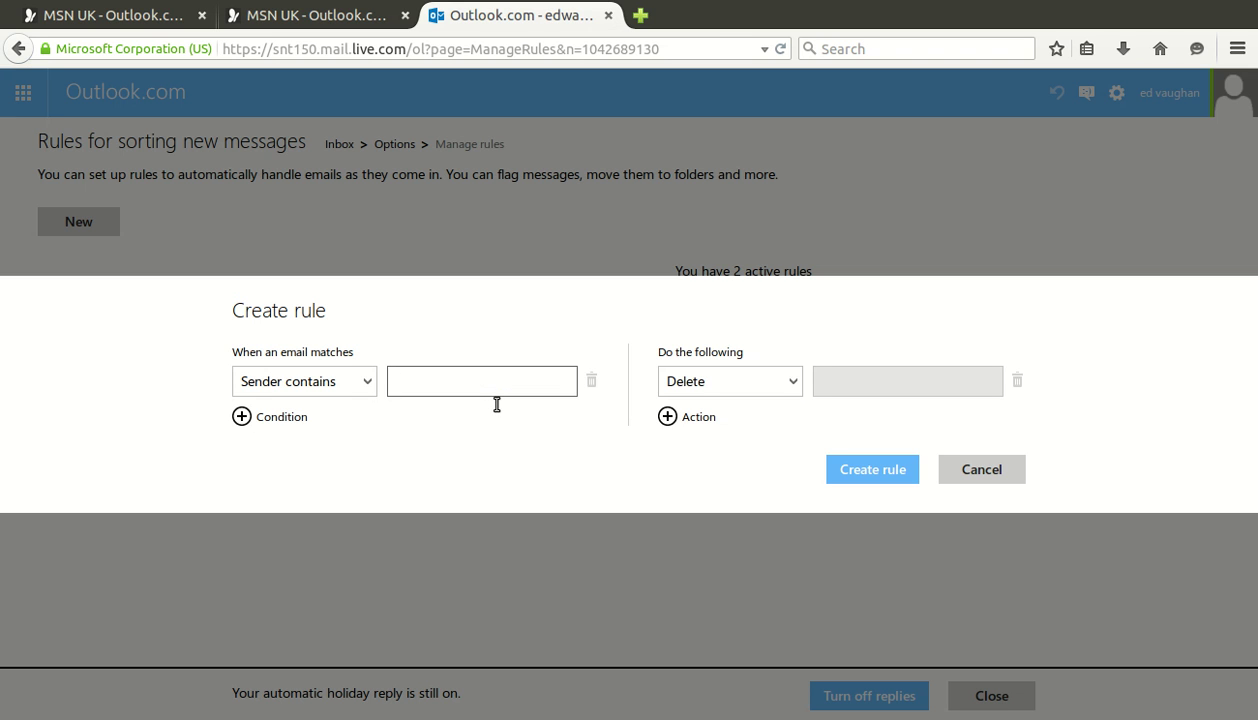
{"action": "type", "text": "Test"}
{"action": "left_click", "coordinate": [787, 382]}
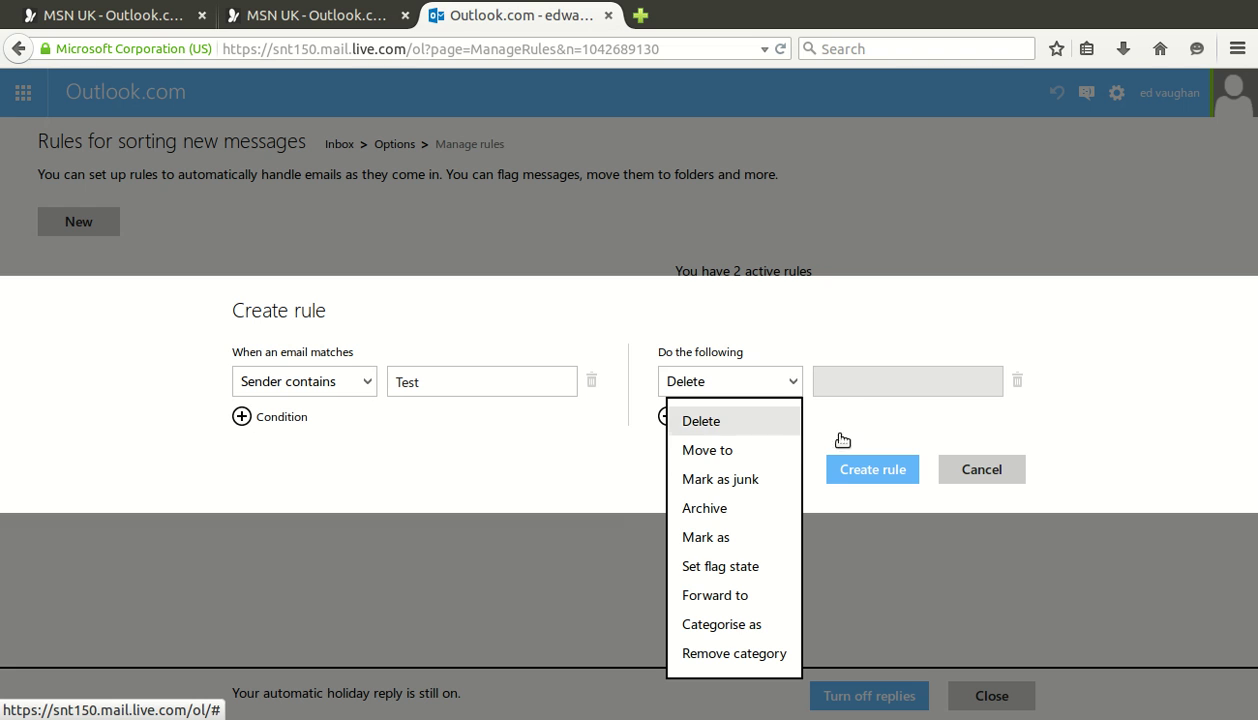
{"action": "left_click", "coordinate": [707, 450]}
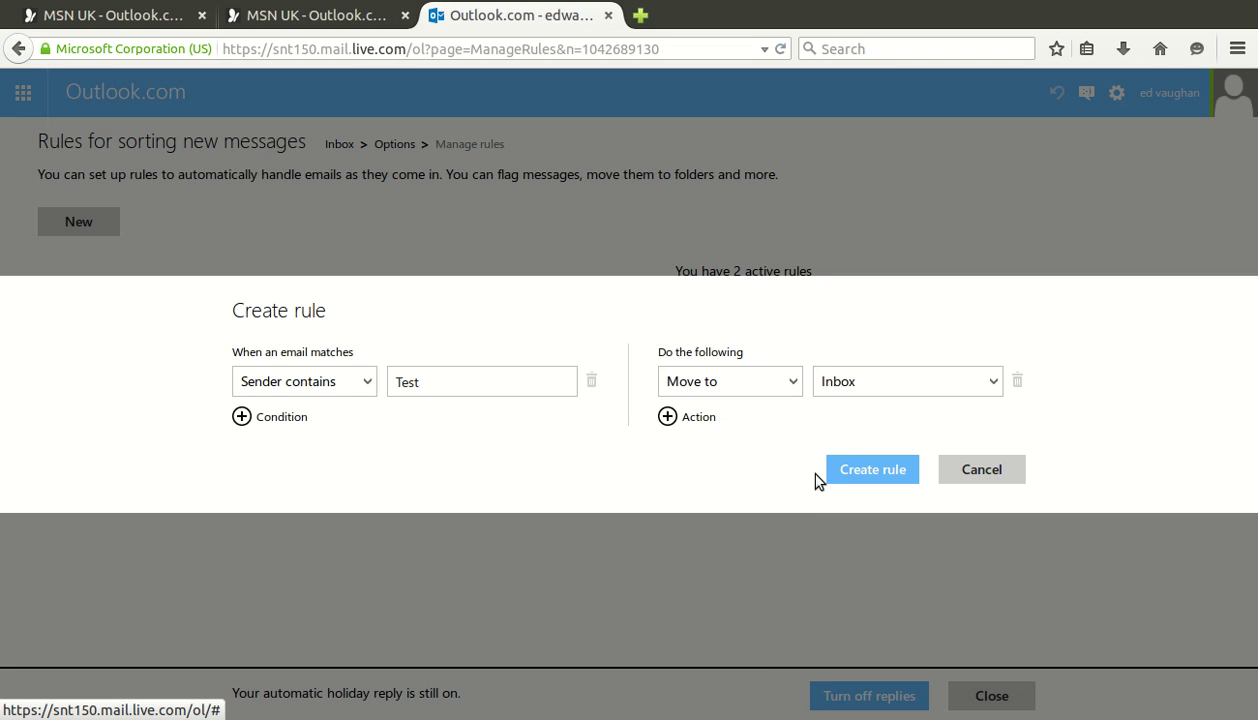
{"action": "left_click", "coordinate": [1057, 413]}
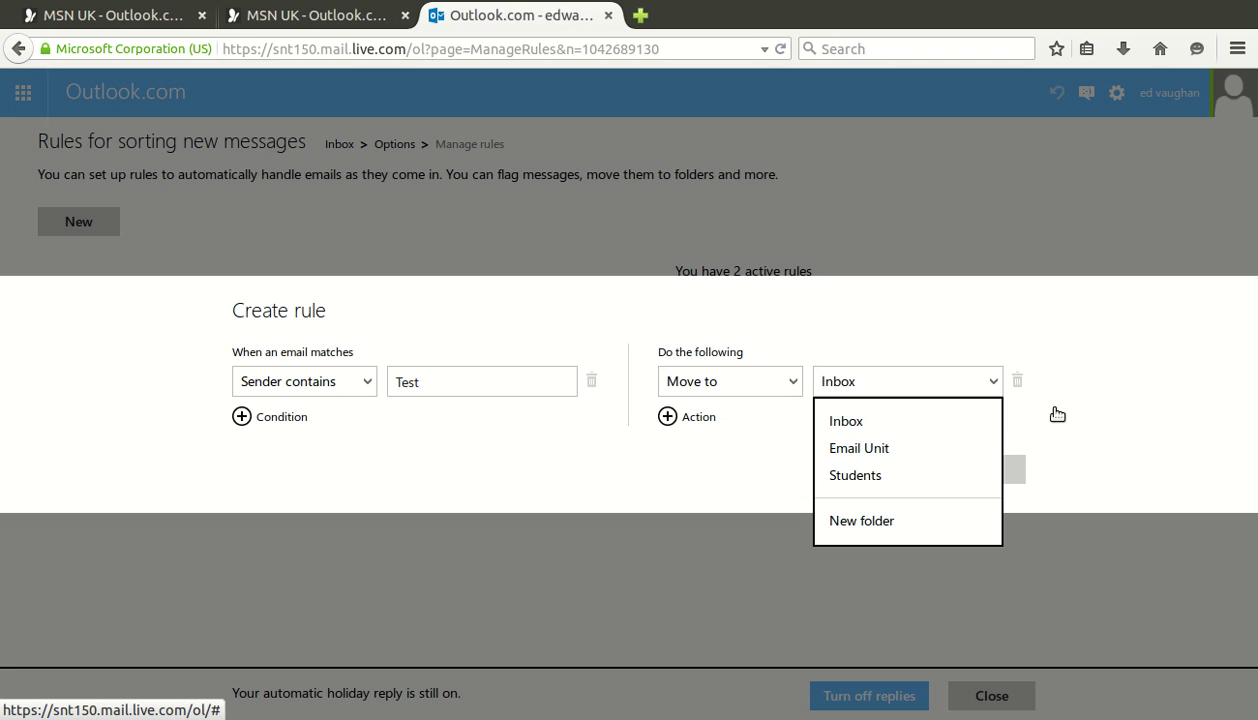
{"action": "left_click", "coordinate": [952, 480]}
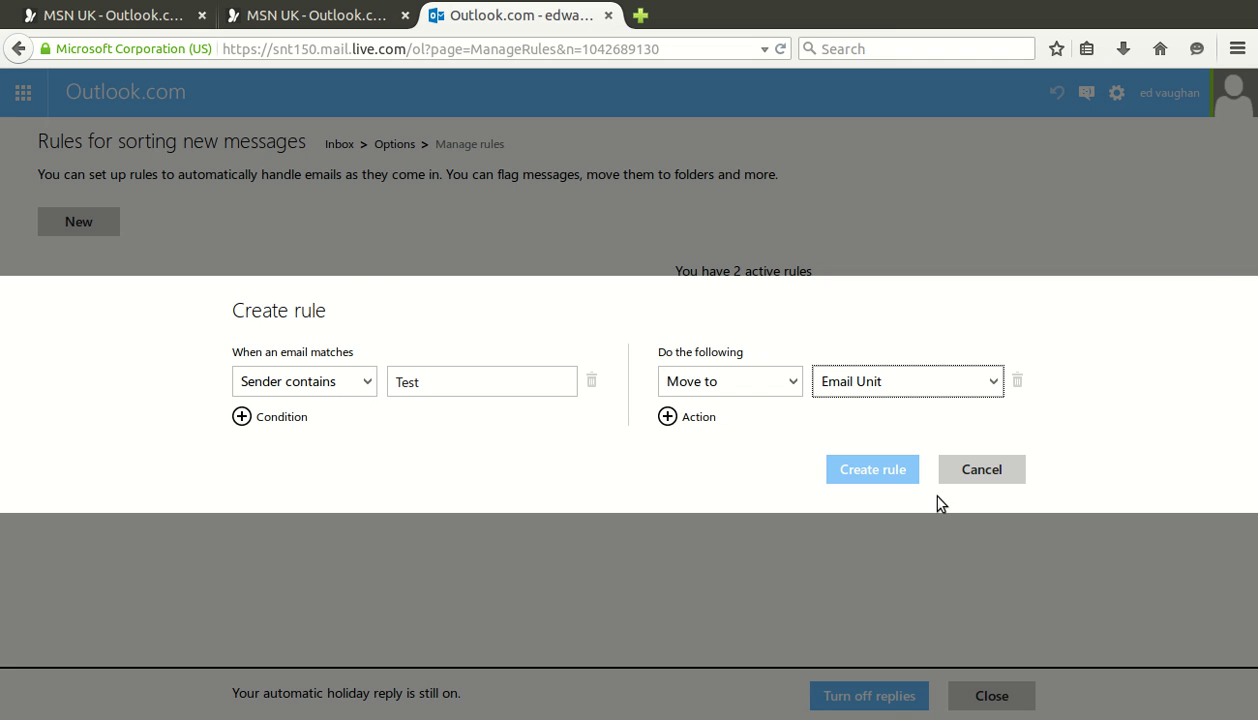
{"action": "left_click", "coordinate": [912, 478]}
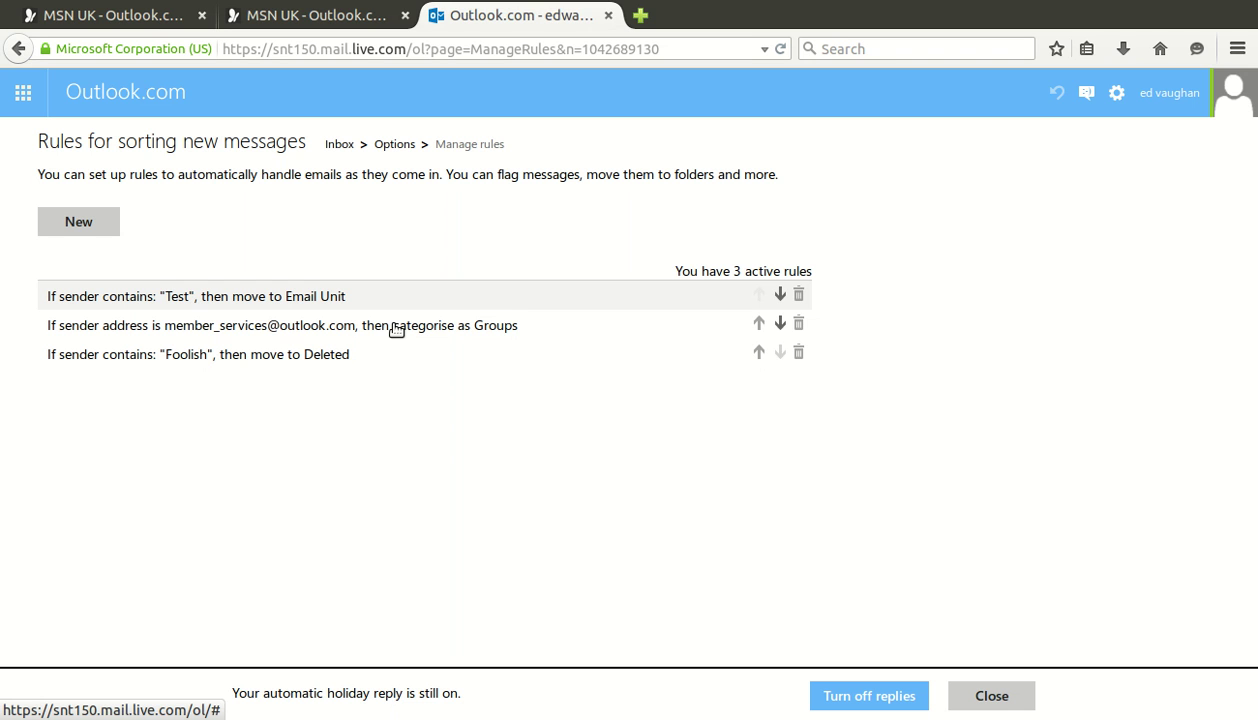
Return to Options and open Email forwarding under Managing your account
{"action": "left_click", "coordinate": [457, 177]}
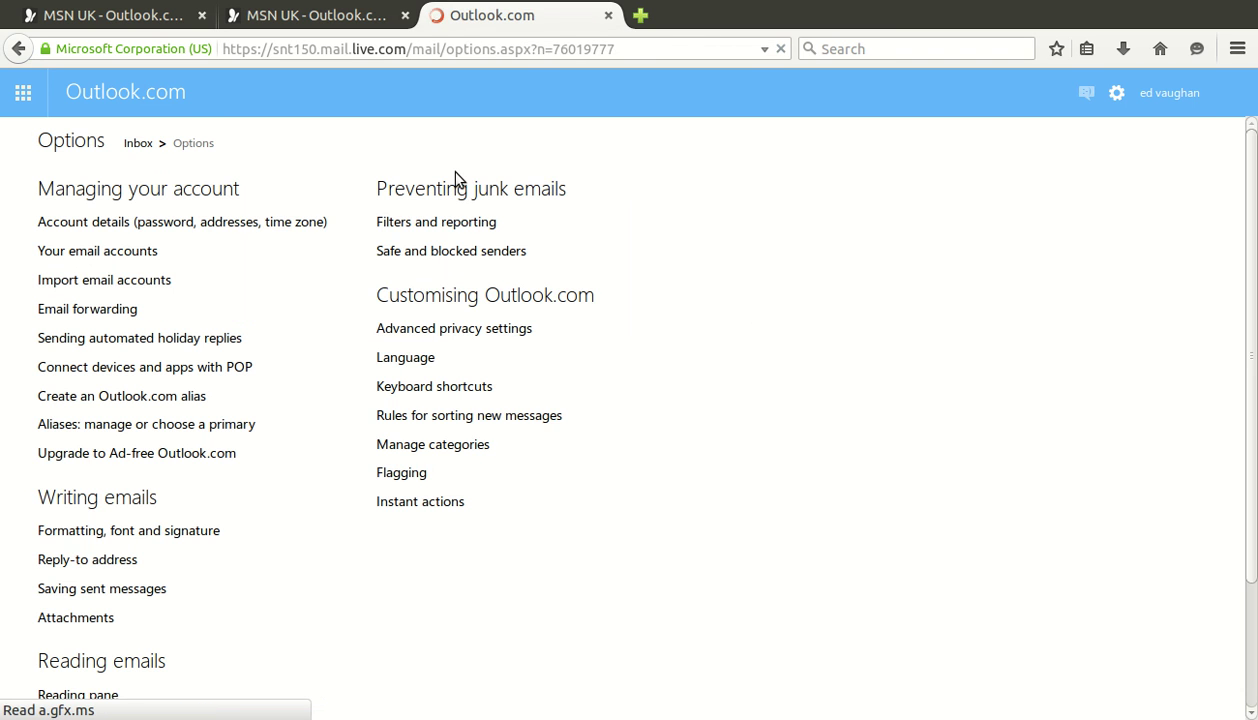
{"action": "left_click", "coordinate": [452, 444]}
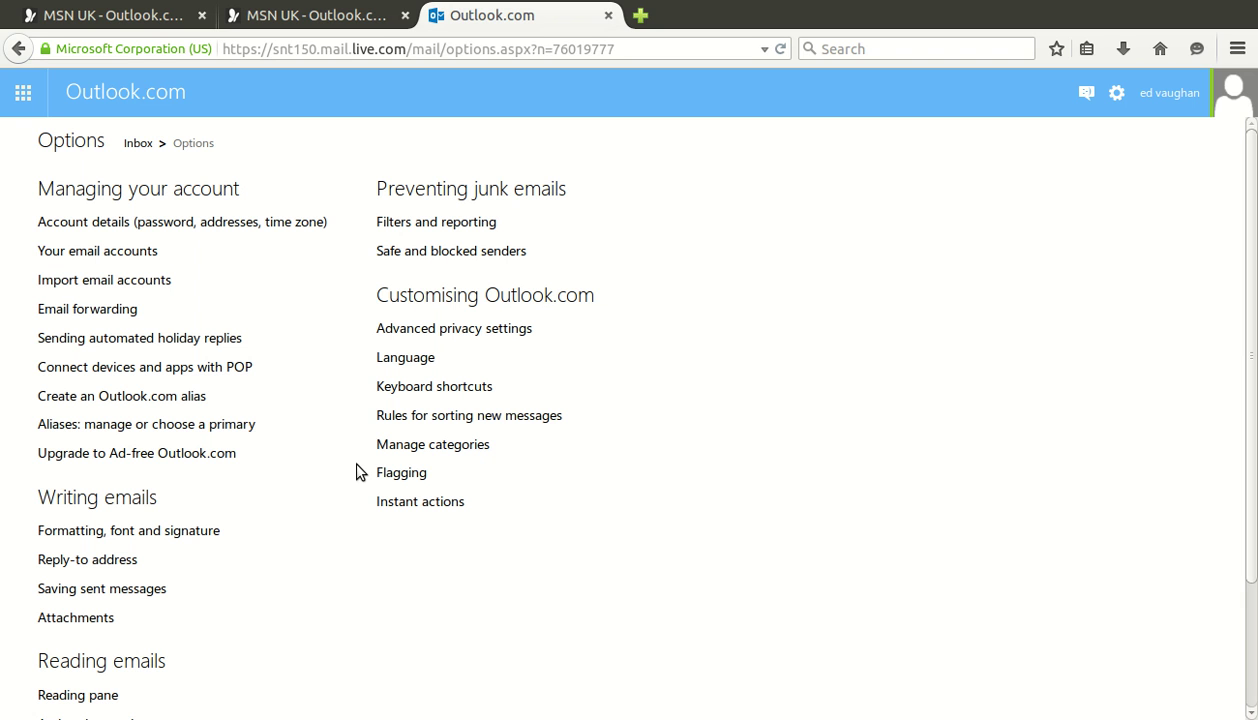
{"action": "left_click", "coordinate": [146, 337]}
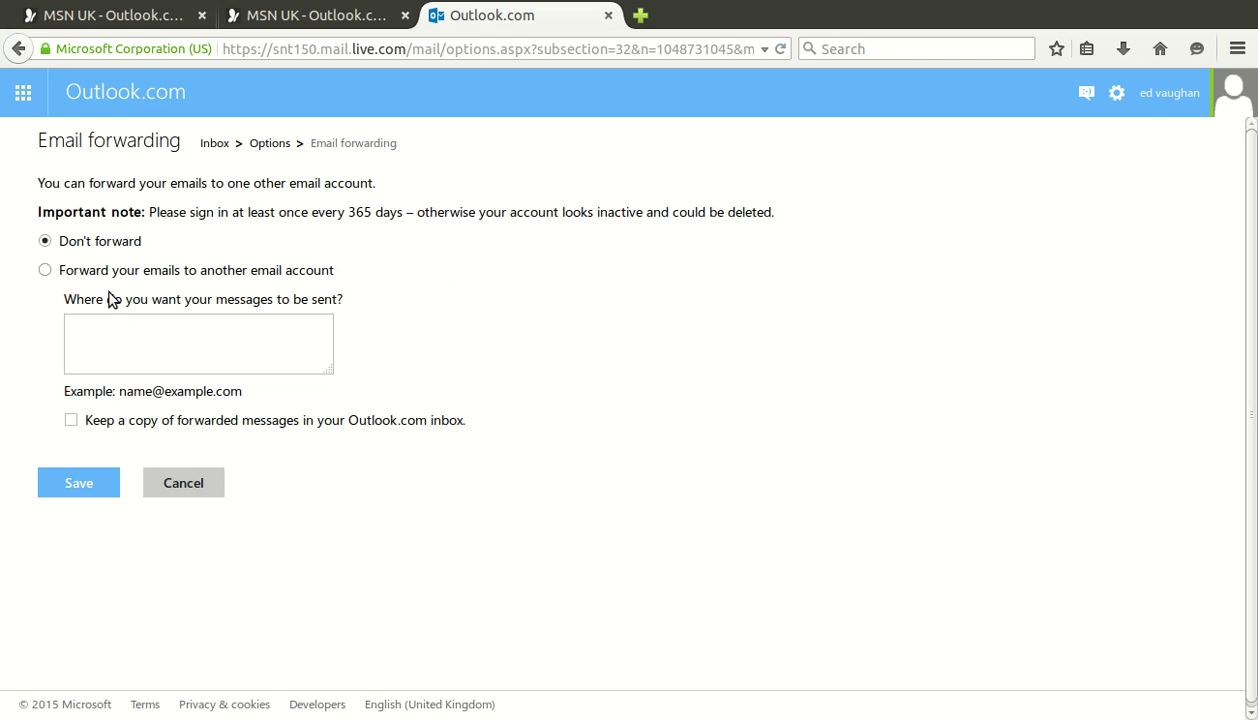
Choose forwarding to another email account and enter the forwarding e-mail address
{"action": "left_click", "coordinate": [148, 340]}
{"action": "left_click", "coordinate": [195, 356]}
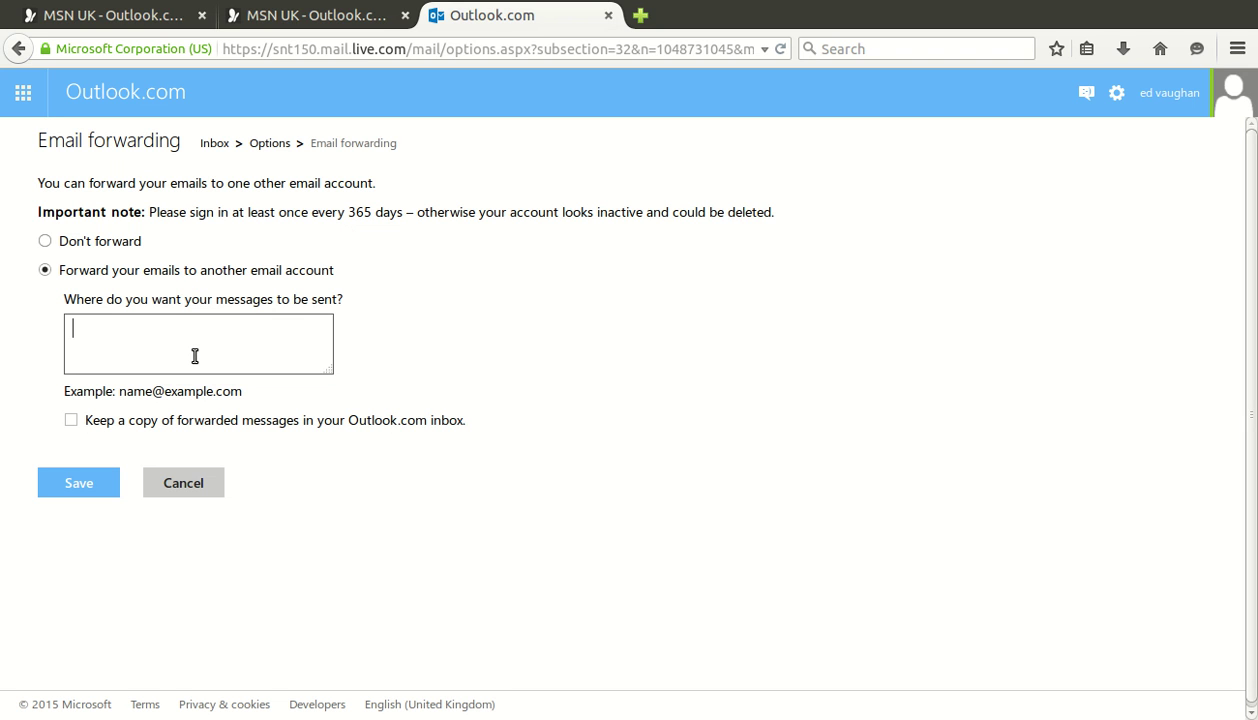
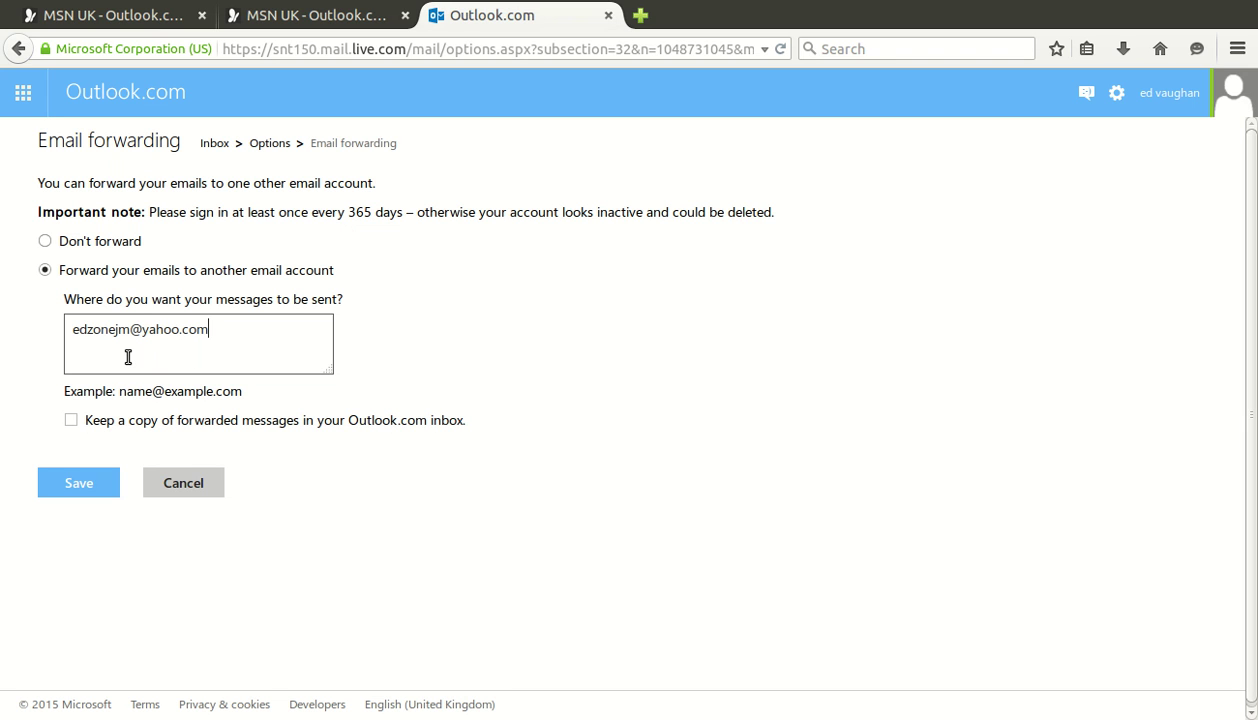
{"action": "left_click_drag", "start_coordinate": [73, 330], "coordinate": [283, 351]}
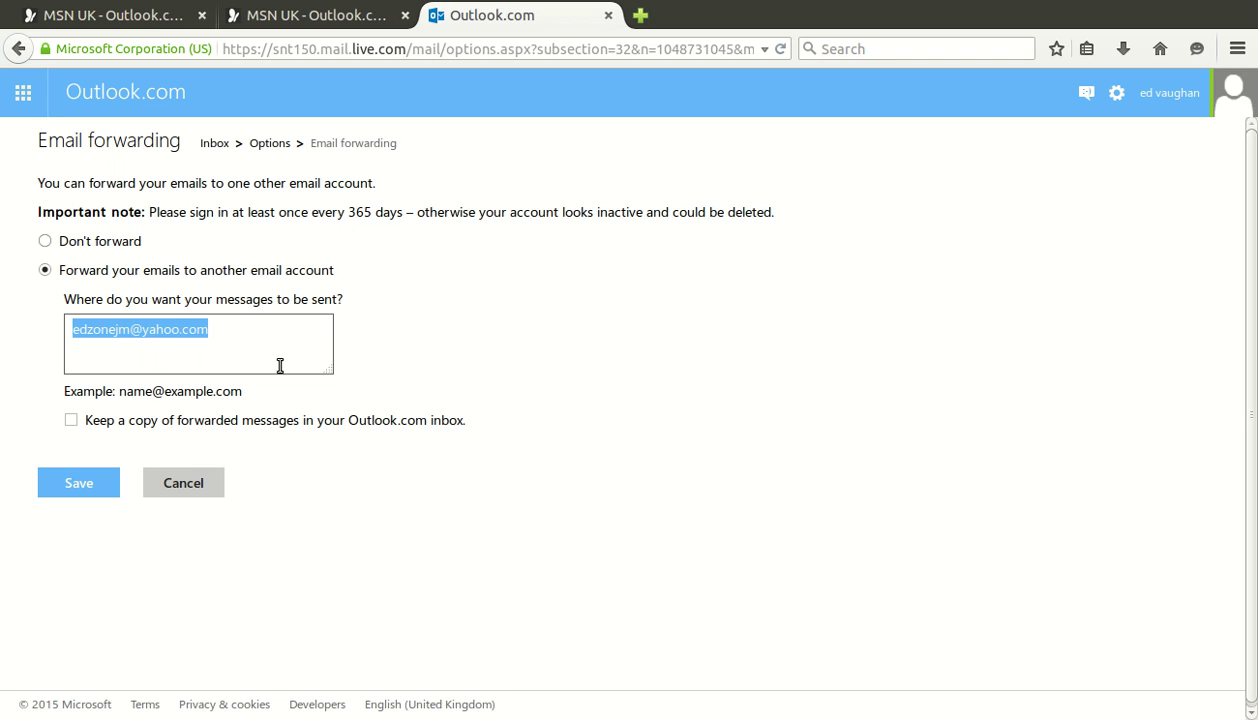
{"action": "left_click", "coordinate": [280, 366]}
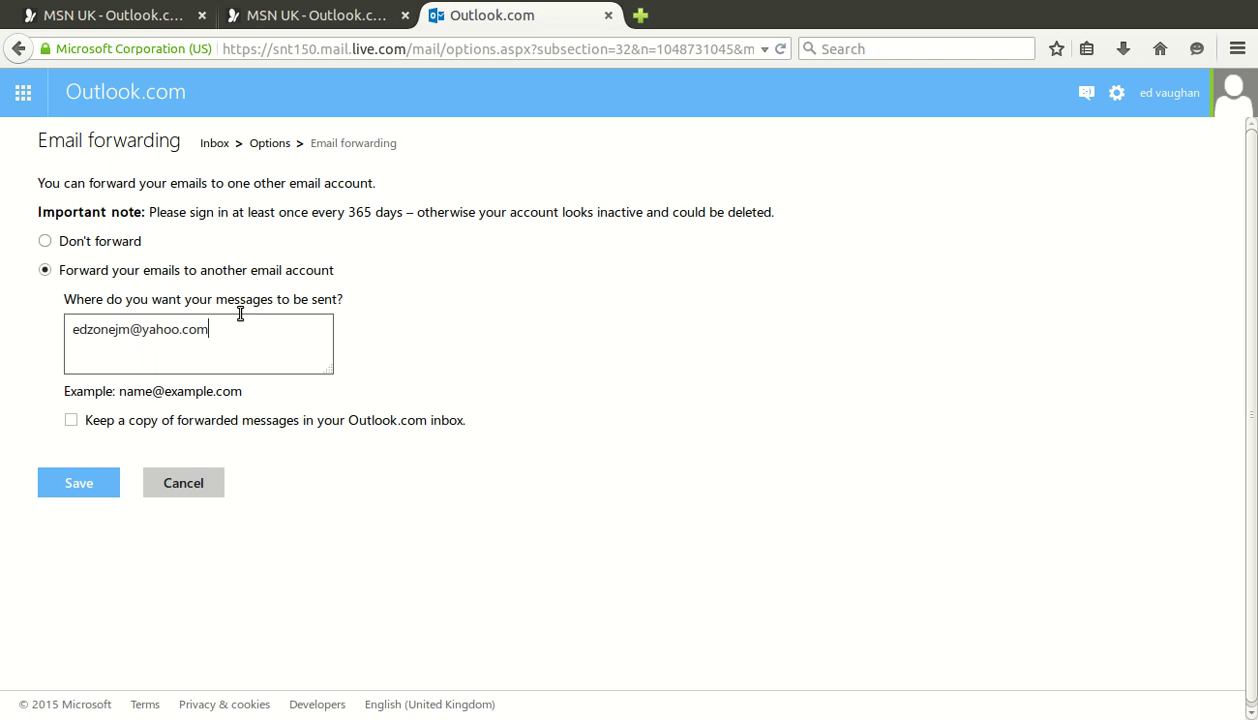
{"action": "left_click_drag", "start_coordinate": [280, 352], "coordinate": [132, 360]}
{"action": "left_click", "coordinate": [182, 373]}
Save the forwarding setting and return to the inbox via the Options breadcrumb
{"action": "left_click", "coordinate": [134, 506]}
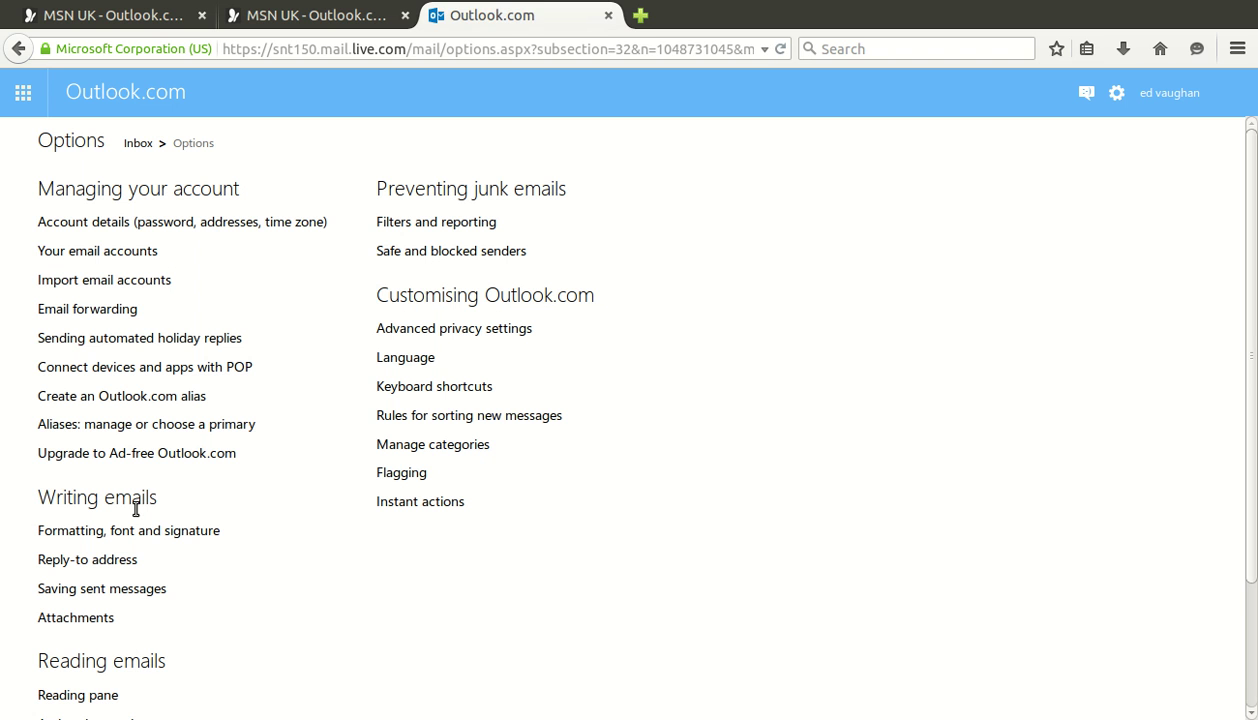
{"action": "scroll", "coordinate": [1042, 470], "scroll_direction": "down", "scroll_amount": 3}
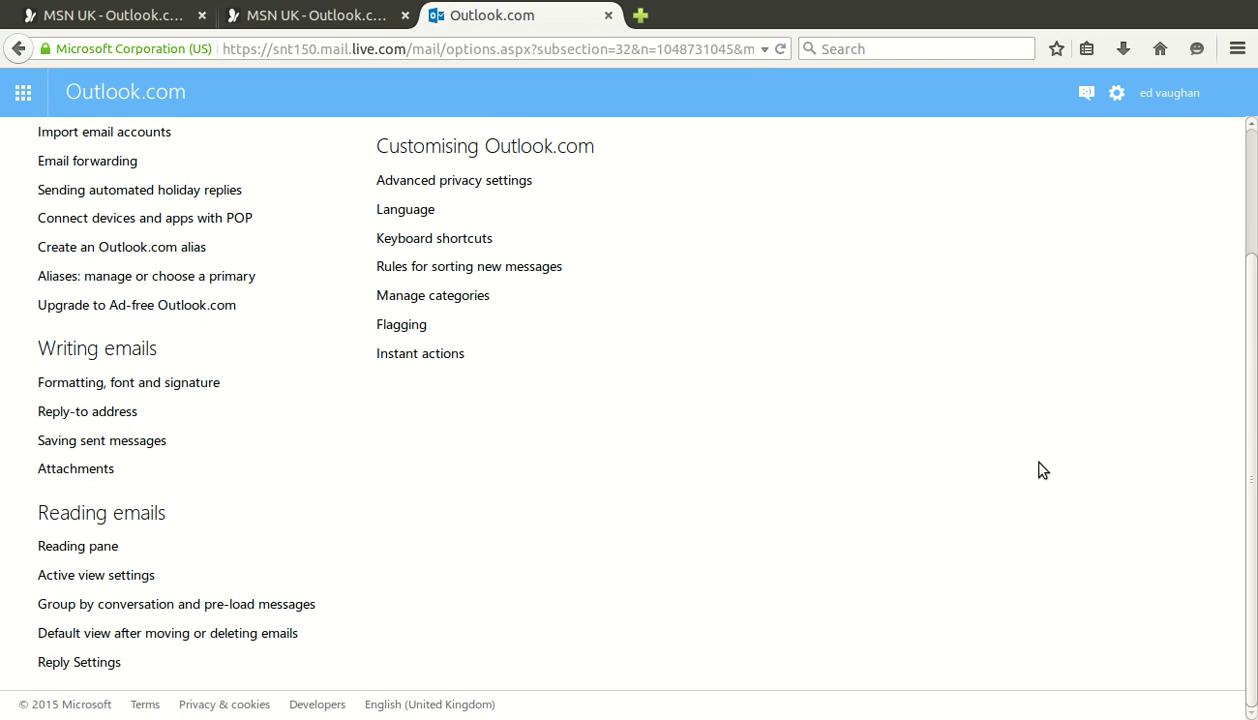
{"action": "scroll", "coordinate": [1042, 470], "scroll_direction": "up", "scroll_amount": 3}
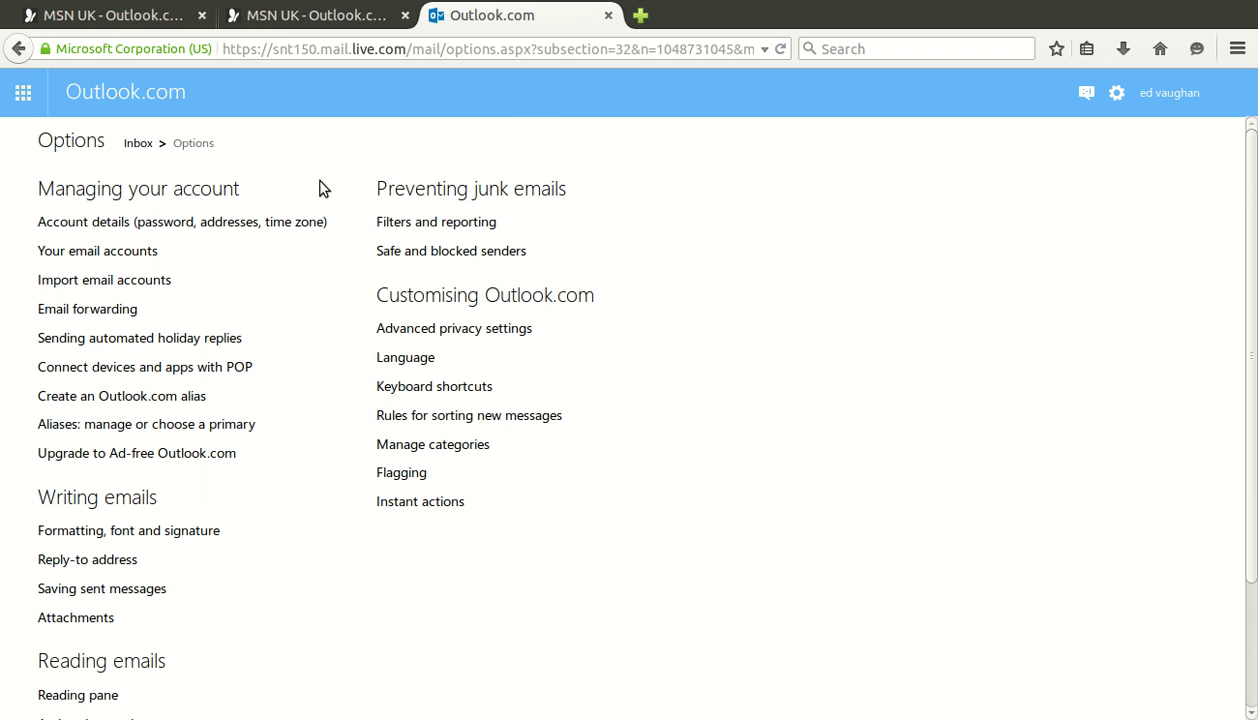
{"action": "left_click", "coordinate": [138, 143]}
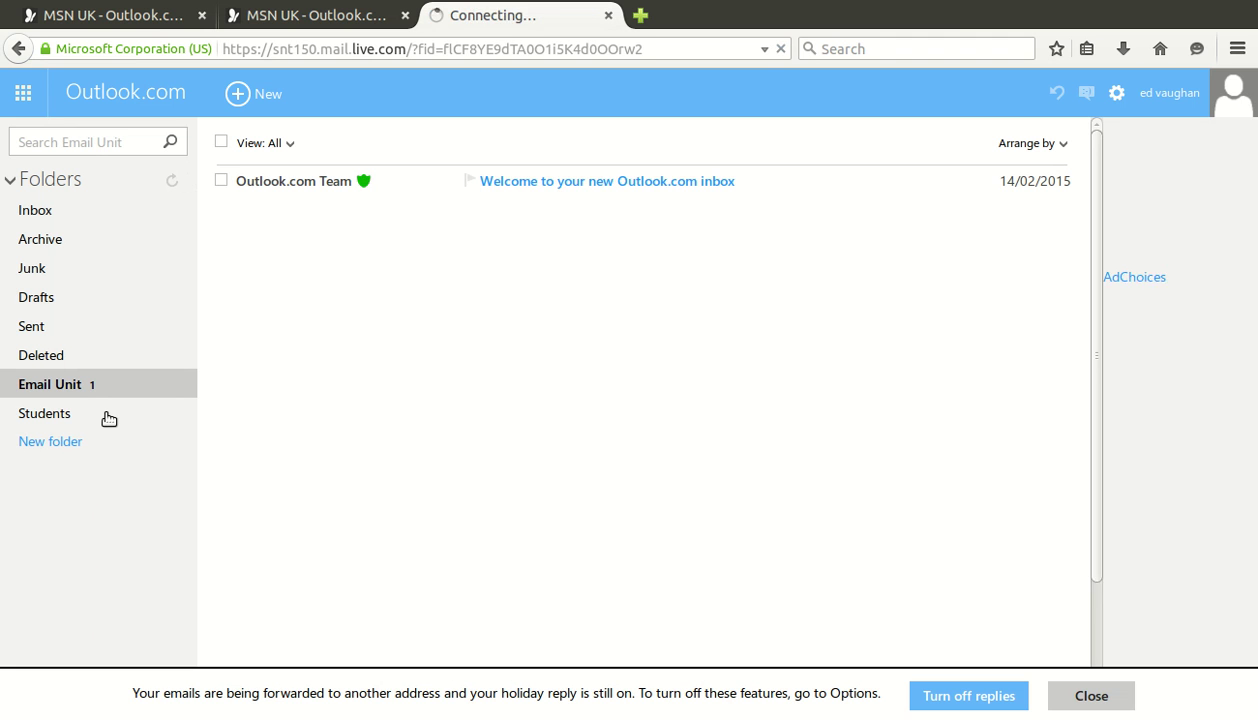
Tick the Outlook.com Team welcome message and view the Reply dropdown's options
{"action": "left_click", "coordinate": [285, 212]}
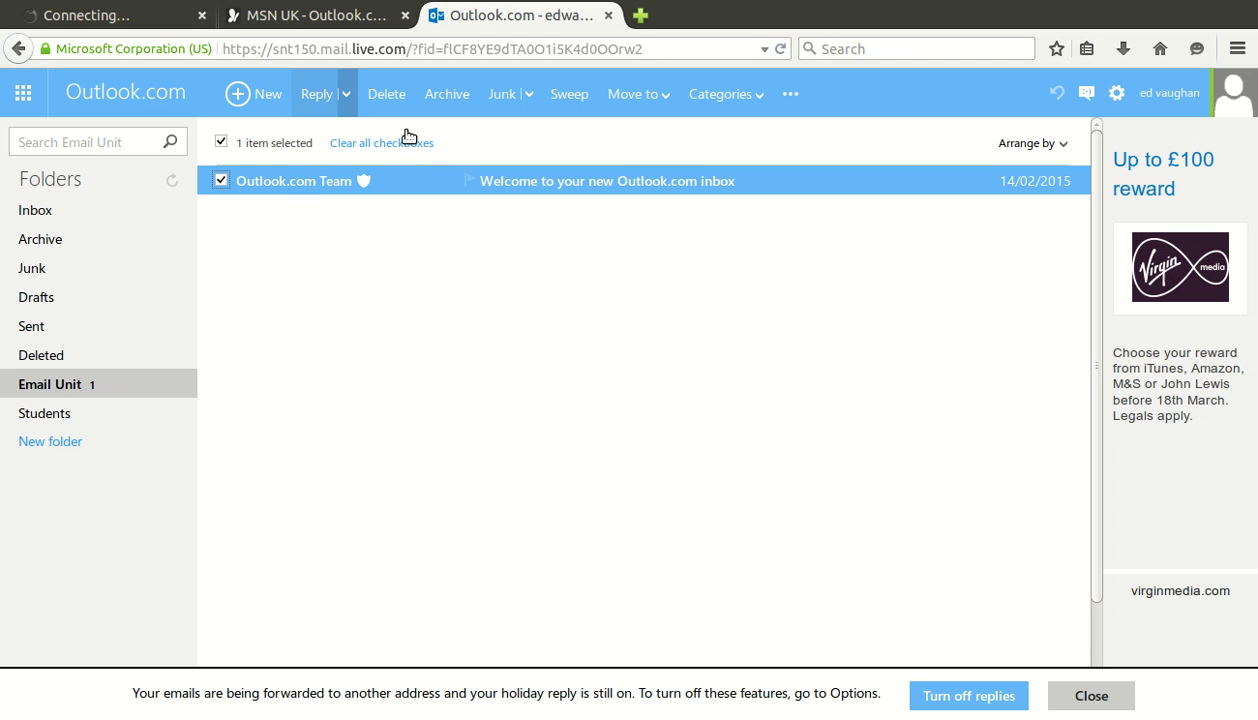
{"action": "left_click", "coordinate": [346, 94]}
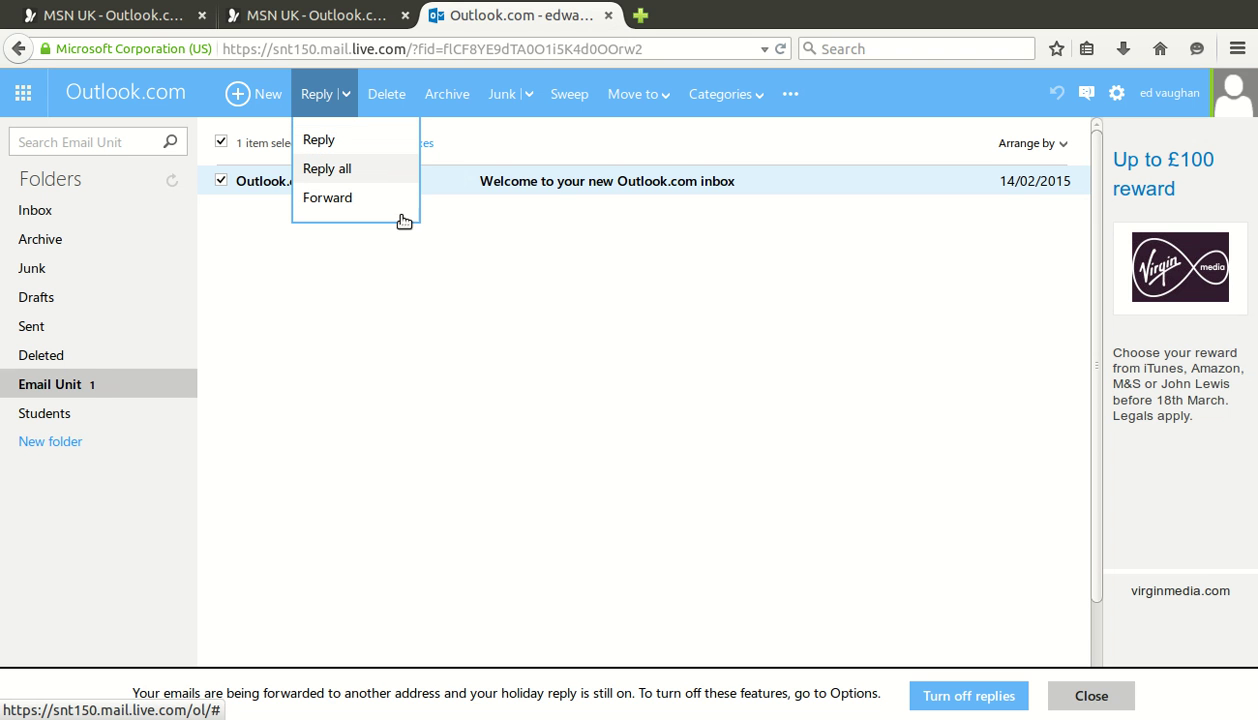
{"action": "left_click", "coordinate": [413, 358]}
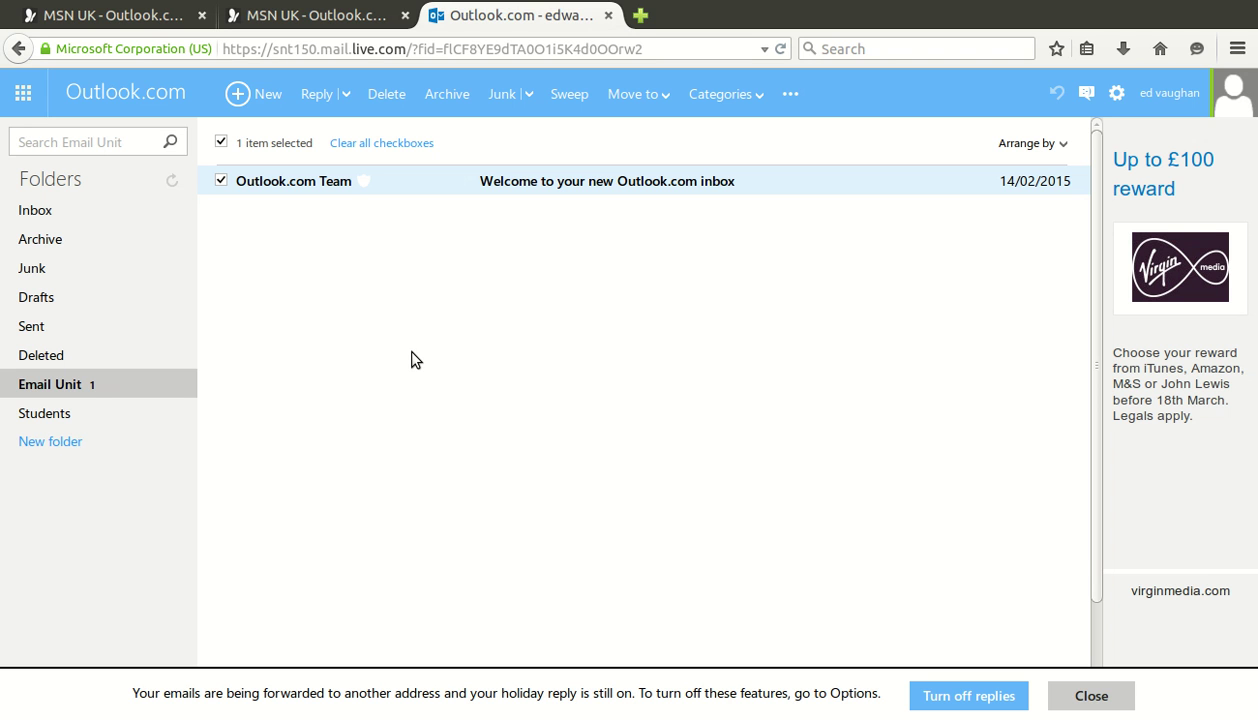
{"action": "left_click", "coordinate": [284, 193]}
{"action": "left_click", "coordinate": [221, 180]}
{"action": "left_click", "coordinate": [221, 180]}
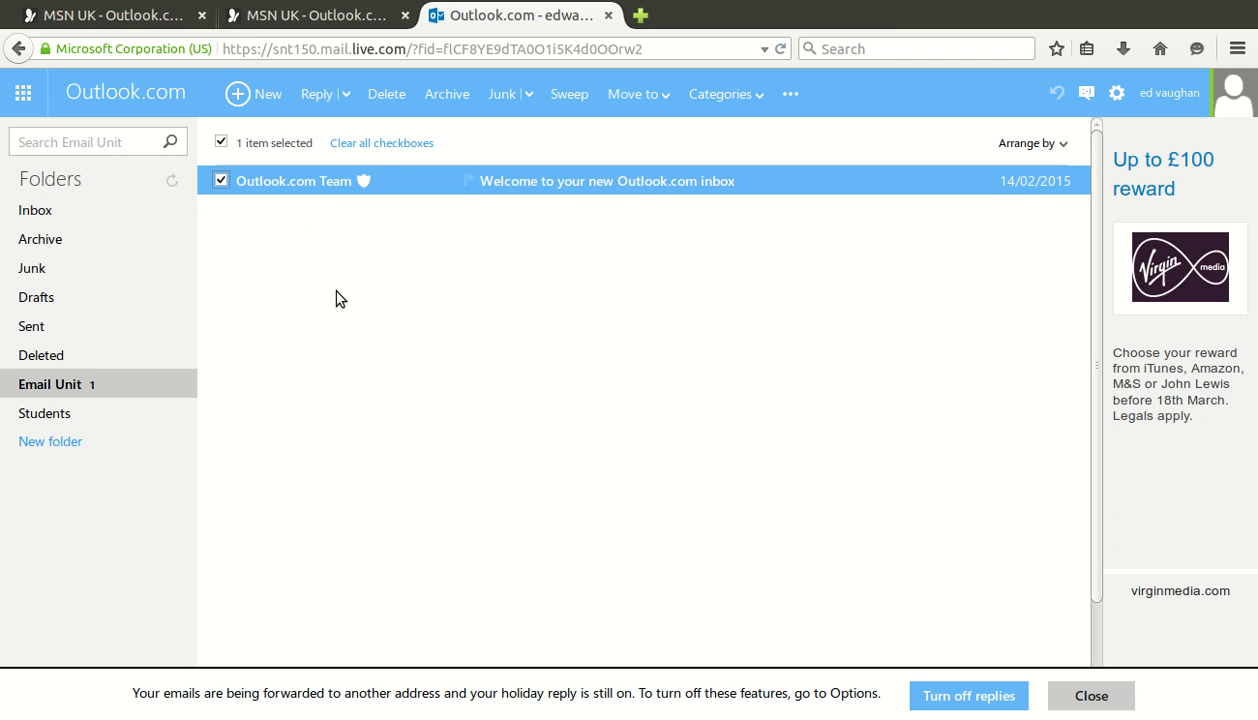
{"action": "left_click", "coordinate": [730, 130]}
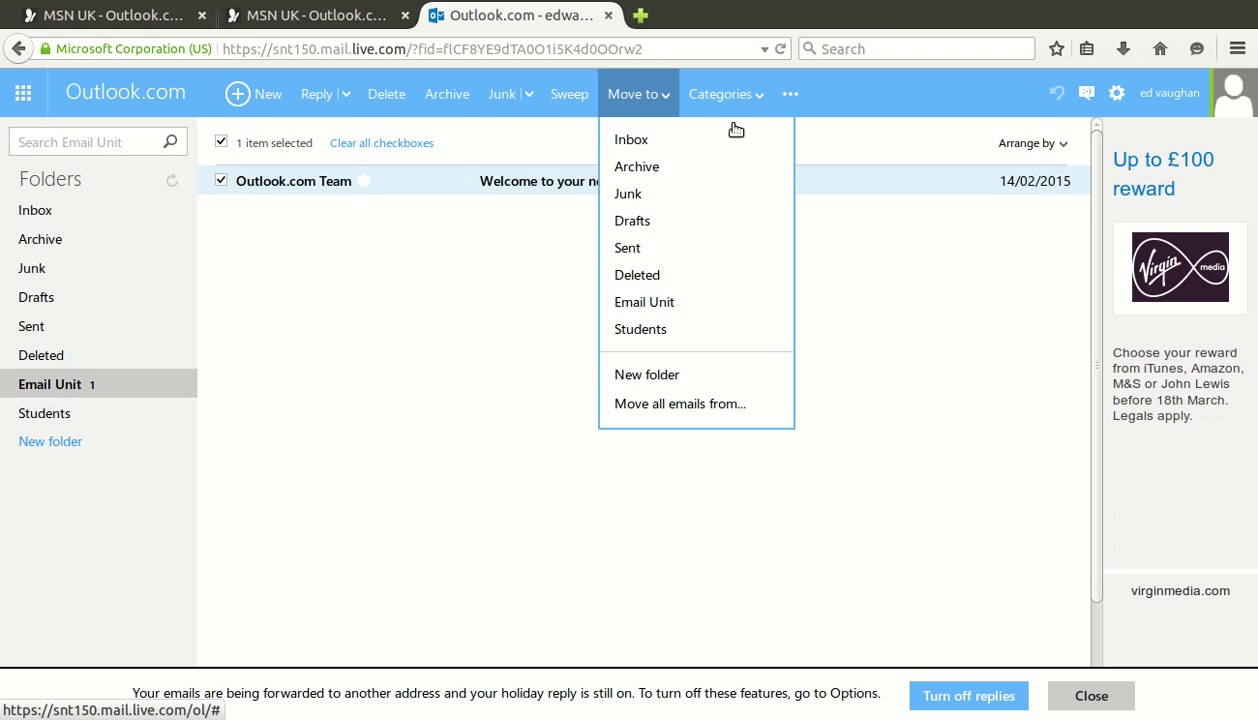
{"action": "left_click", "coordinate": [597, 428]}
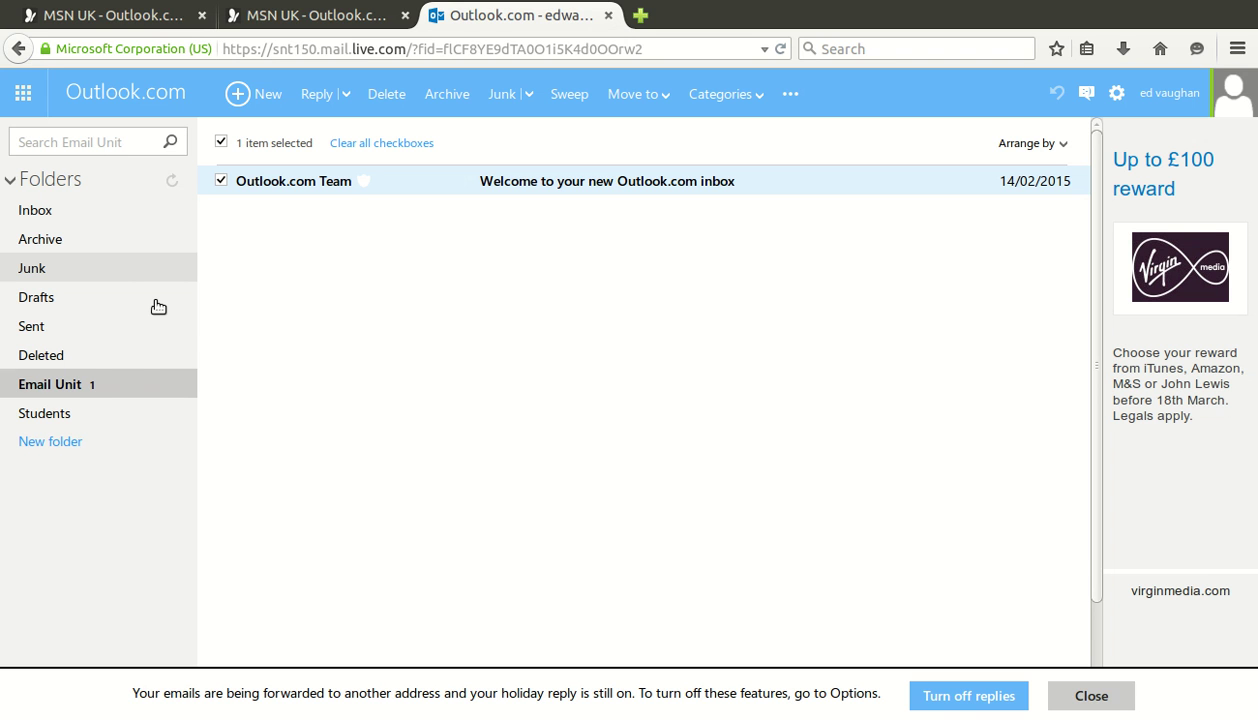
Create a new mail folder named Painters in the folder list
{"action": "left_click", "coordinate": [126, 467]}
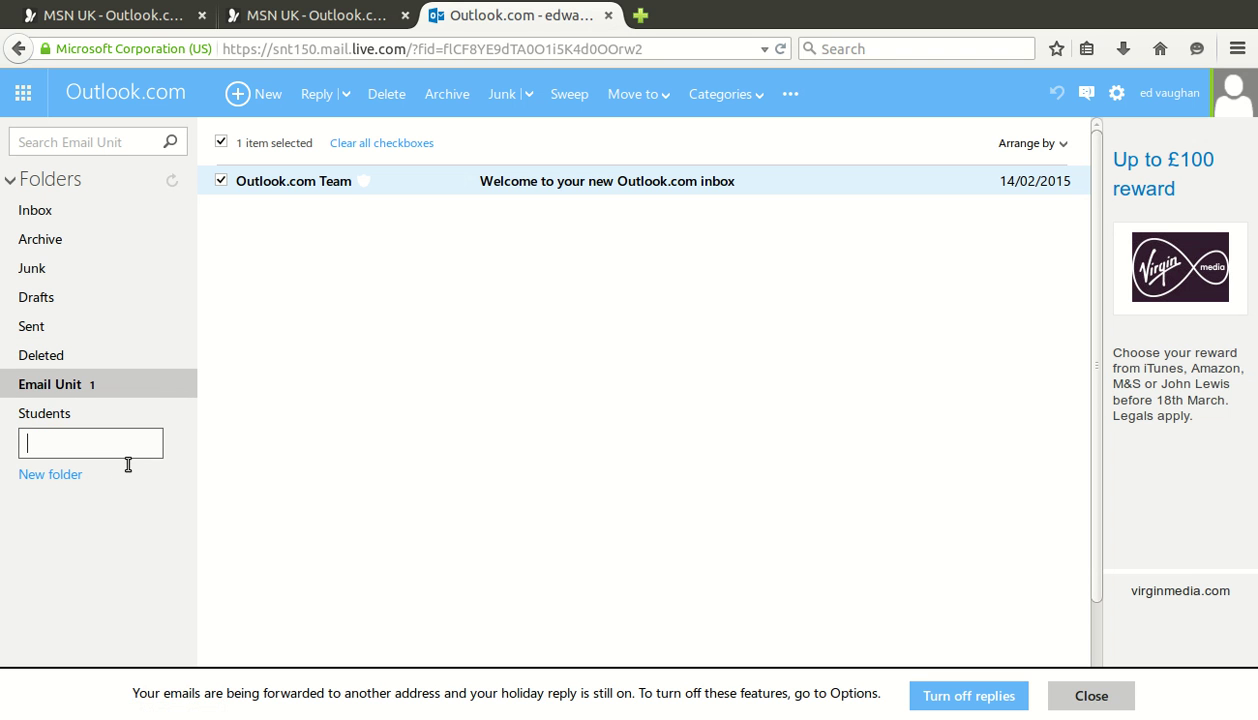
{"action": "type", "text": "Painters"}
{"action": "key", "text": "Return"}
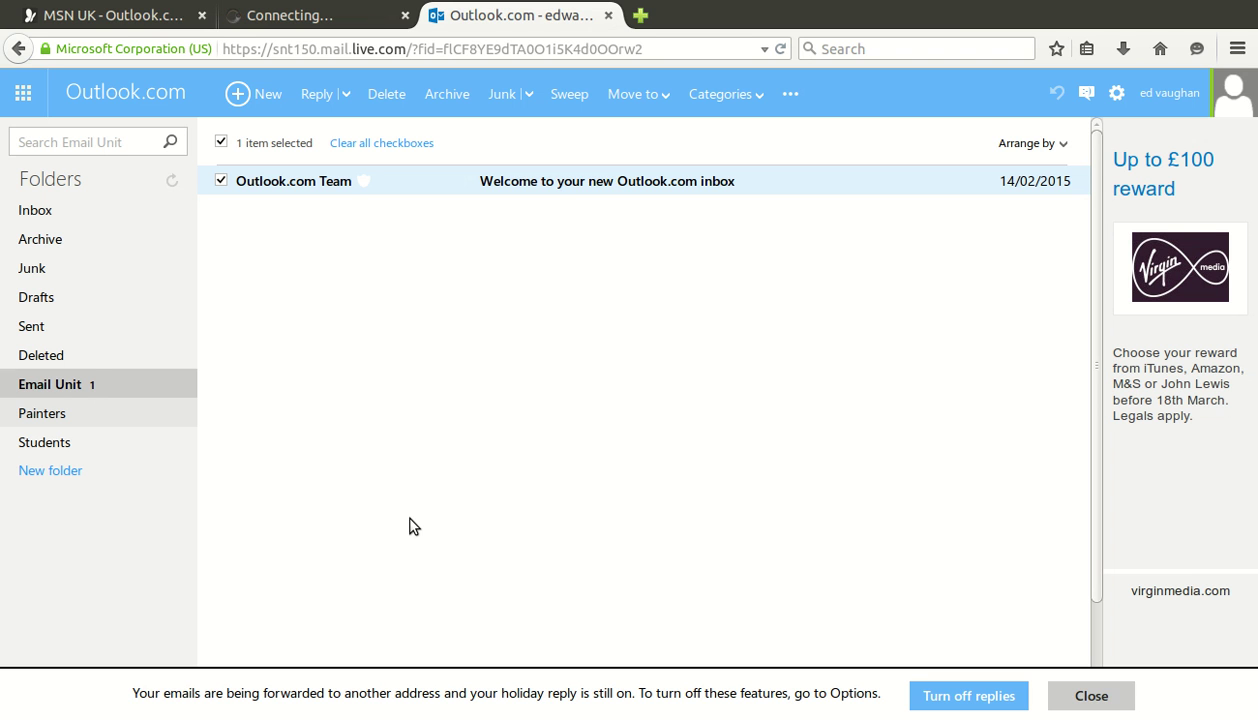
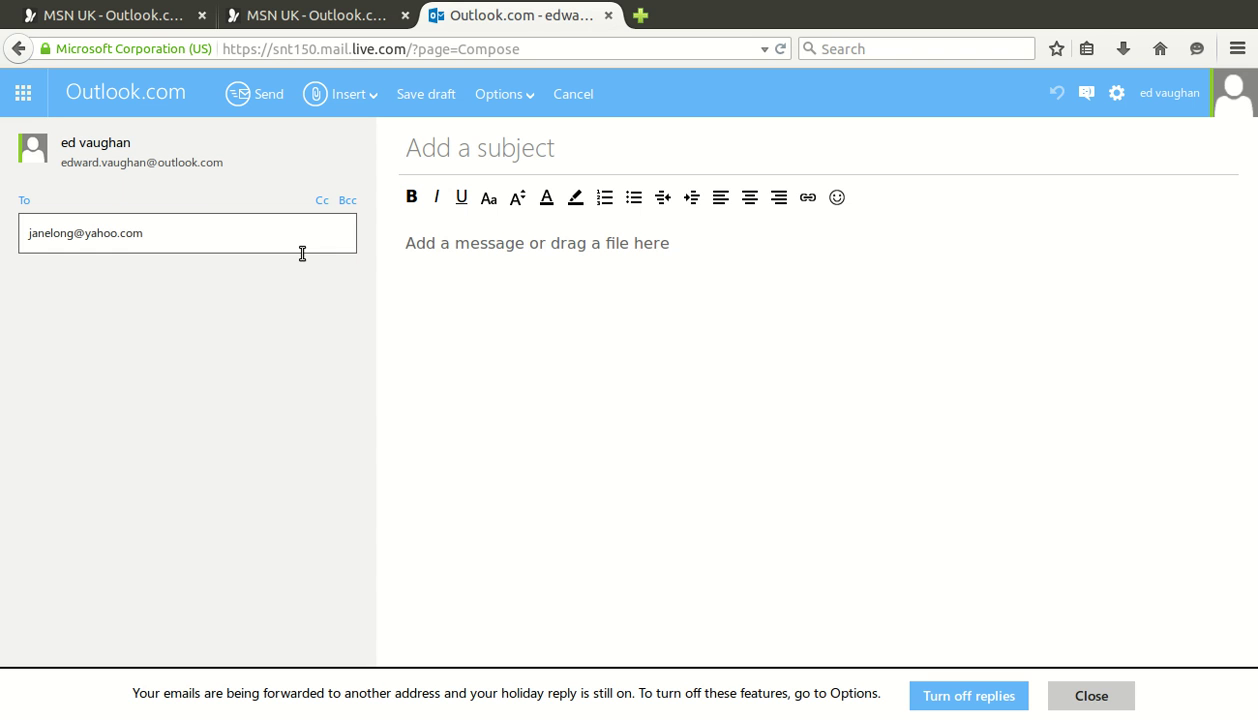
Start a new email addressed to the recipient's e-mail address
{"action": "left_click", "coordinate": [497, 265]}
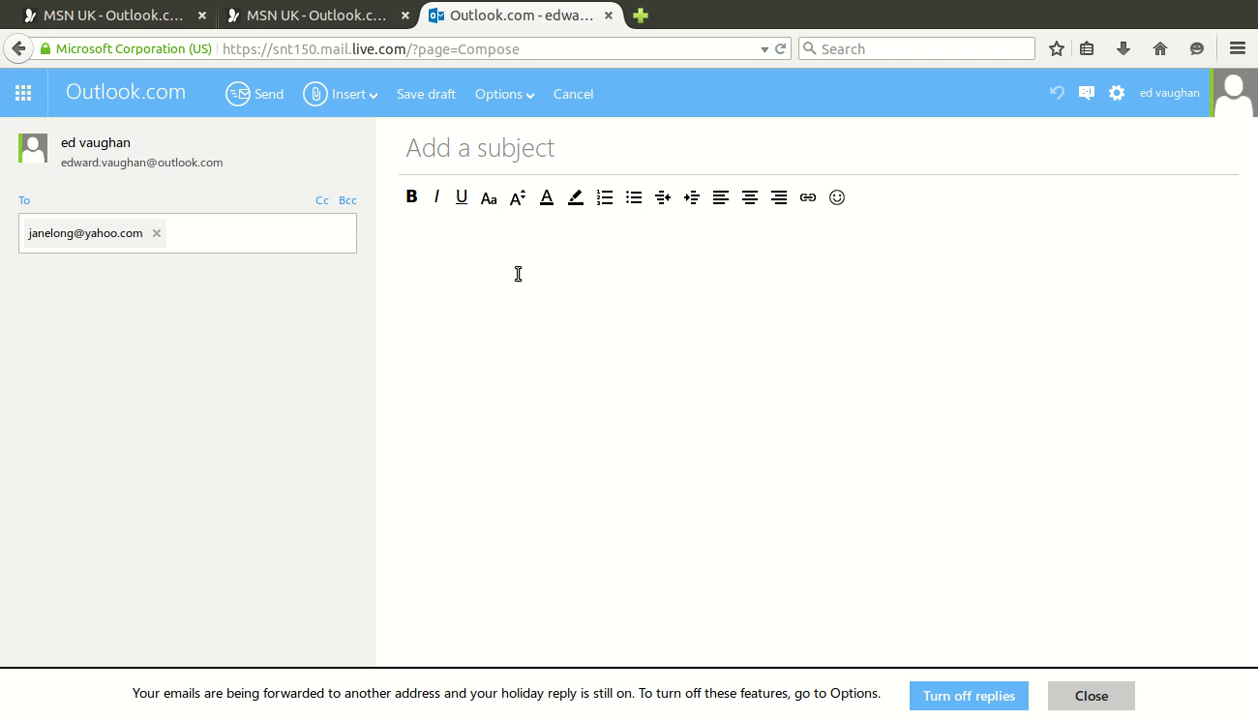
Write a greeting, the line 'Please find attached my completed document', and a Regards sign-off with the sender's name
{"action": "type", "text": "Hi Jane,"}
{"action": "key", "text": "Return"}
{"action": "key", "text": "Tab"}
{"action": "key", "text": "Tab"}
{"action": "type", "text": "Please "}
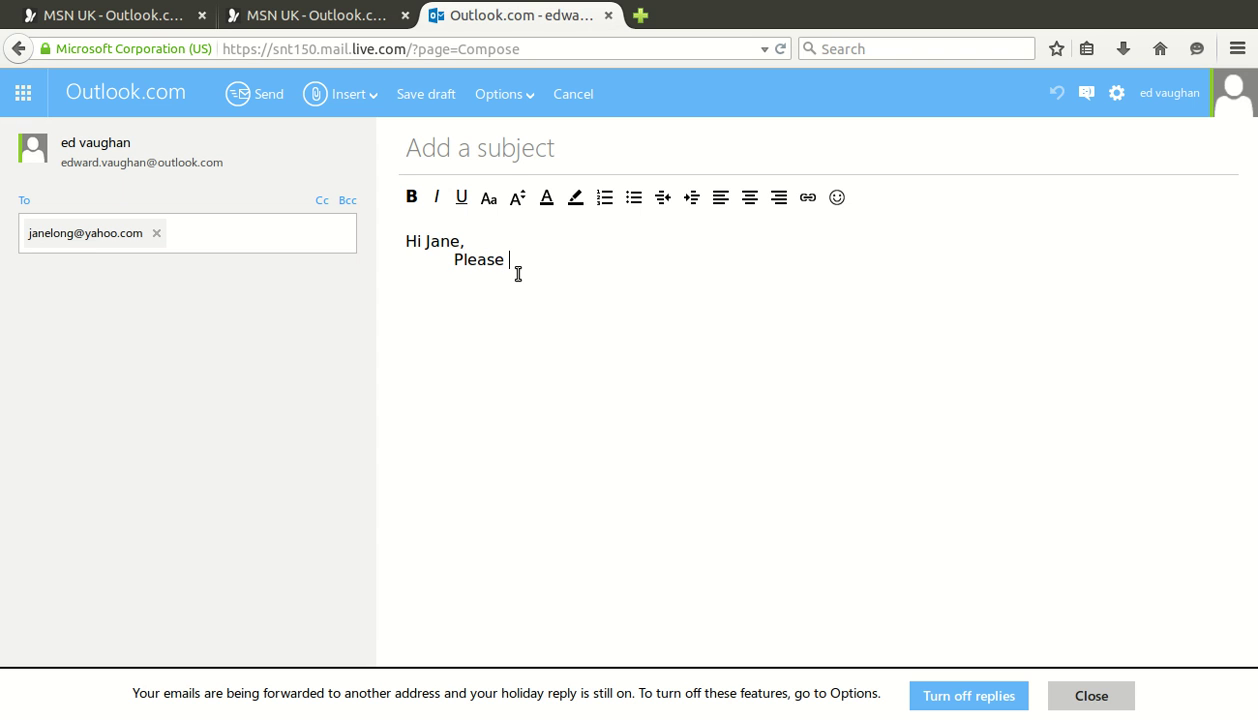
{"action": "type", "text": "find attached my comp"}
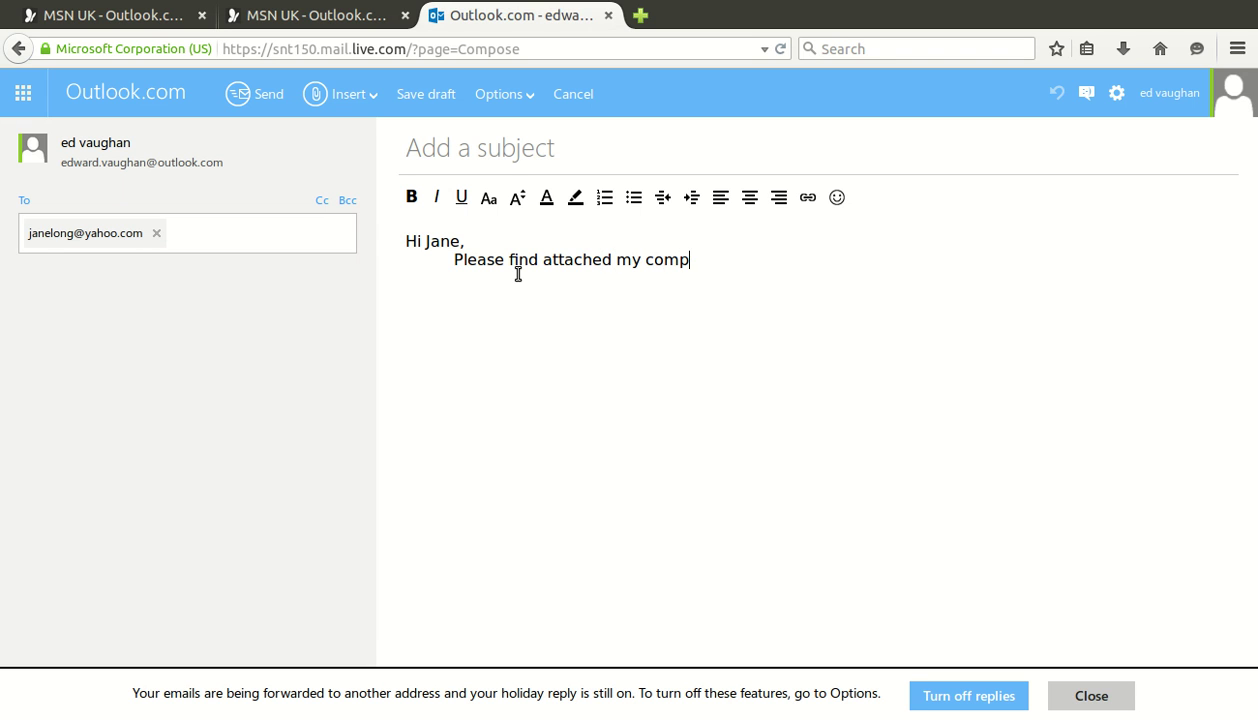
{"action": "type", "text": "leted docuemn"}
{"action": "key", "text": "BackSpace"}
{"action": "key", "text": "BackSpace"}
{"action": "key", "text": "BackSpace"}
{"action": "type", "text": "ment"}
{"action": "key", "text": "Return"}
{"action": "key", "text": "Return"}
{"action": "type", "text": "Regards"}
{"action": "key", "text": "Return"}
{"action": "type", "text": "Ed"}
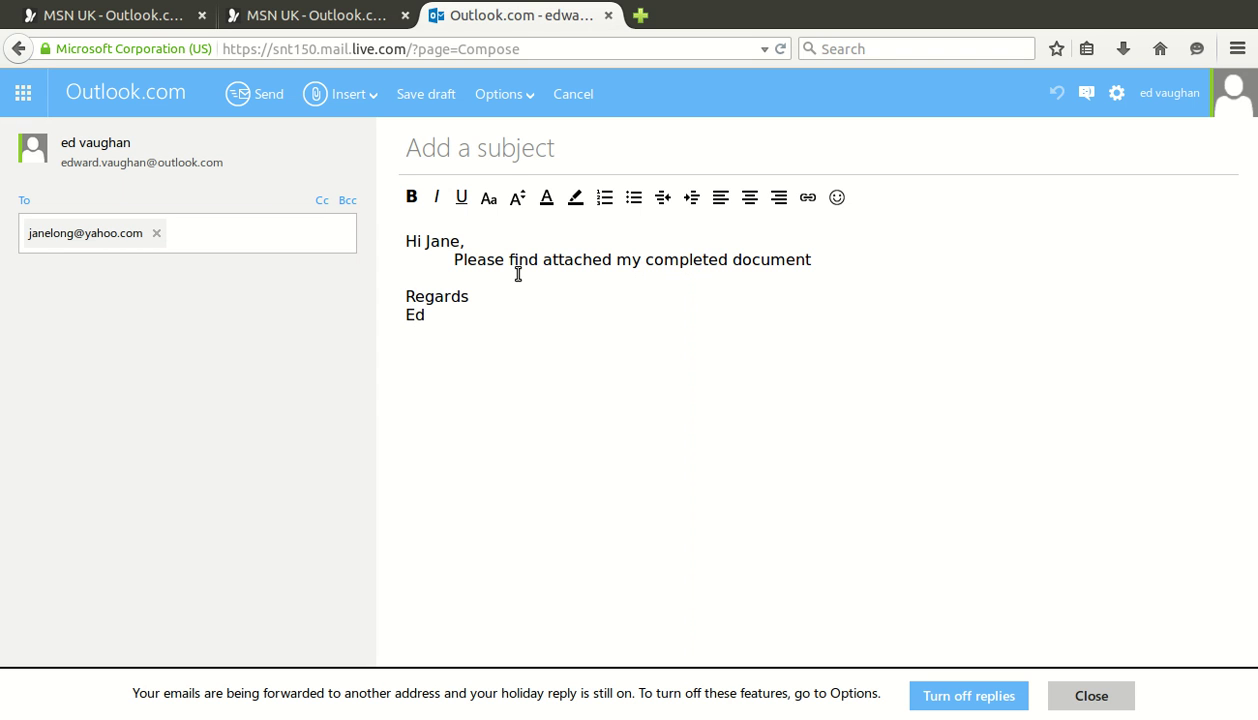
{"action": "left_click", "coordinate": [643, 163]}
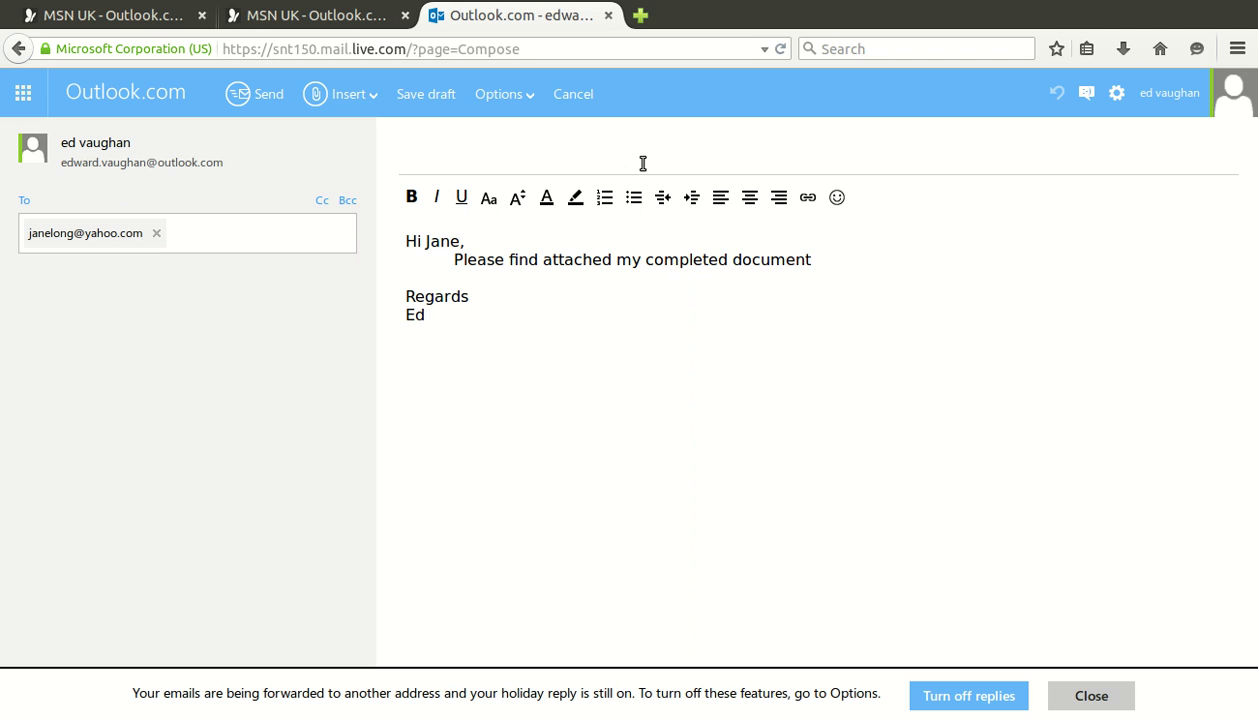
Enter the subject 'Complete Document' for the draft
{"action": "type", "text": "Complete"}
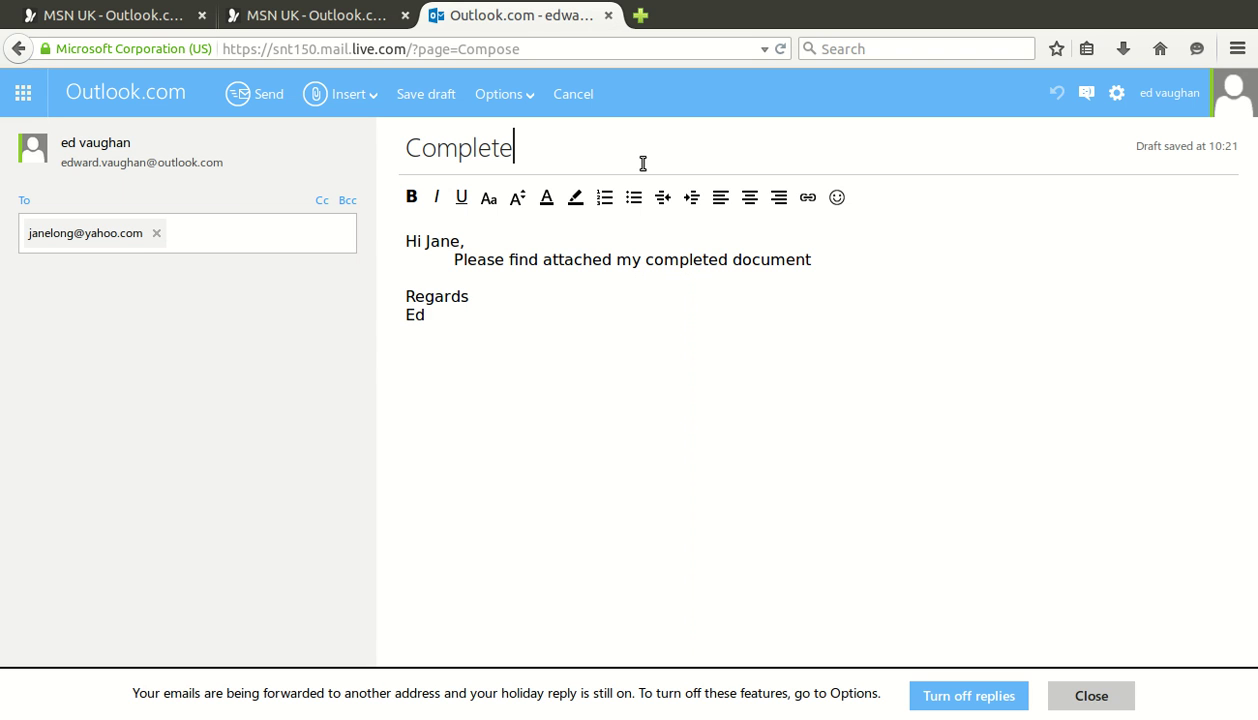
{"action": "type", "text": "Document"}
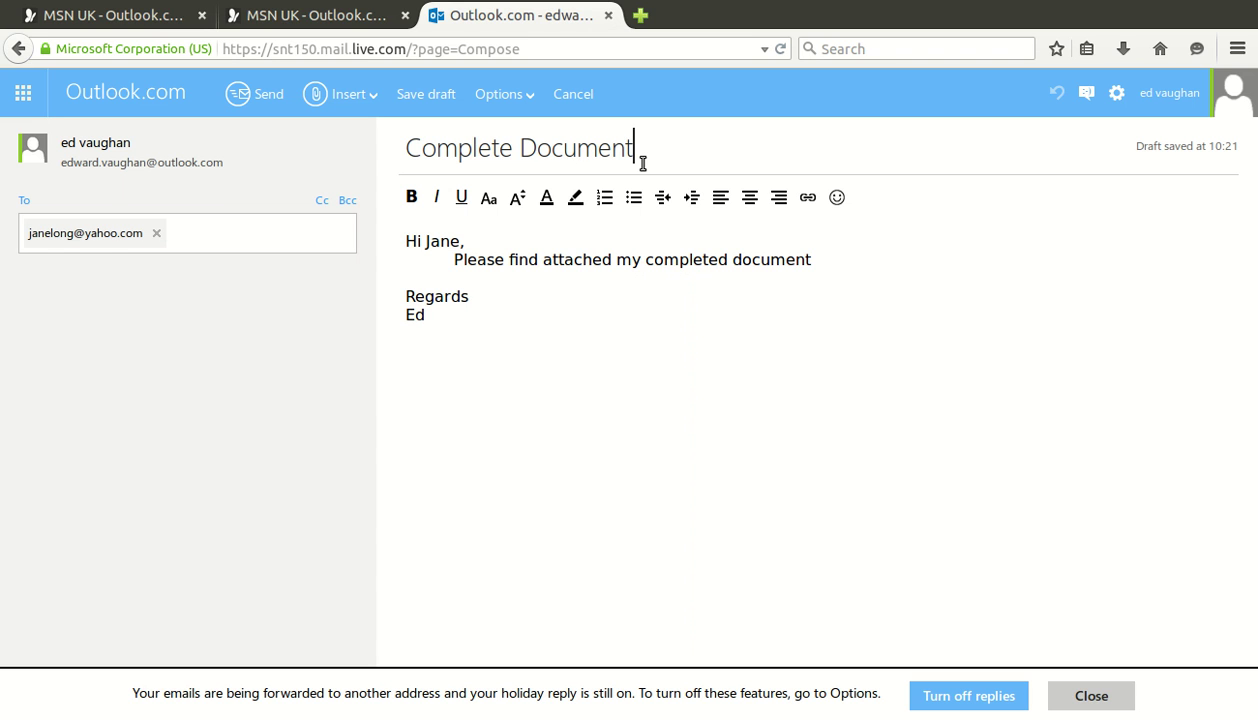
{"action": "left_click", "coordinate": [671, 487]}
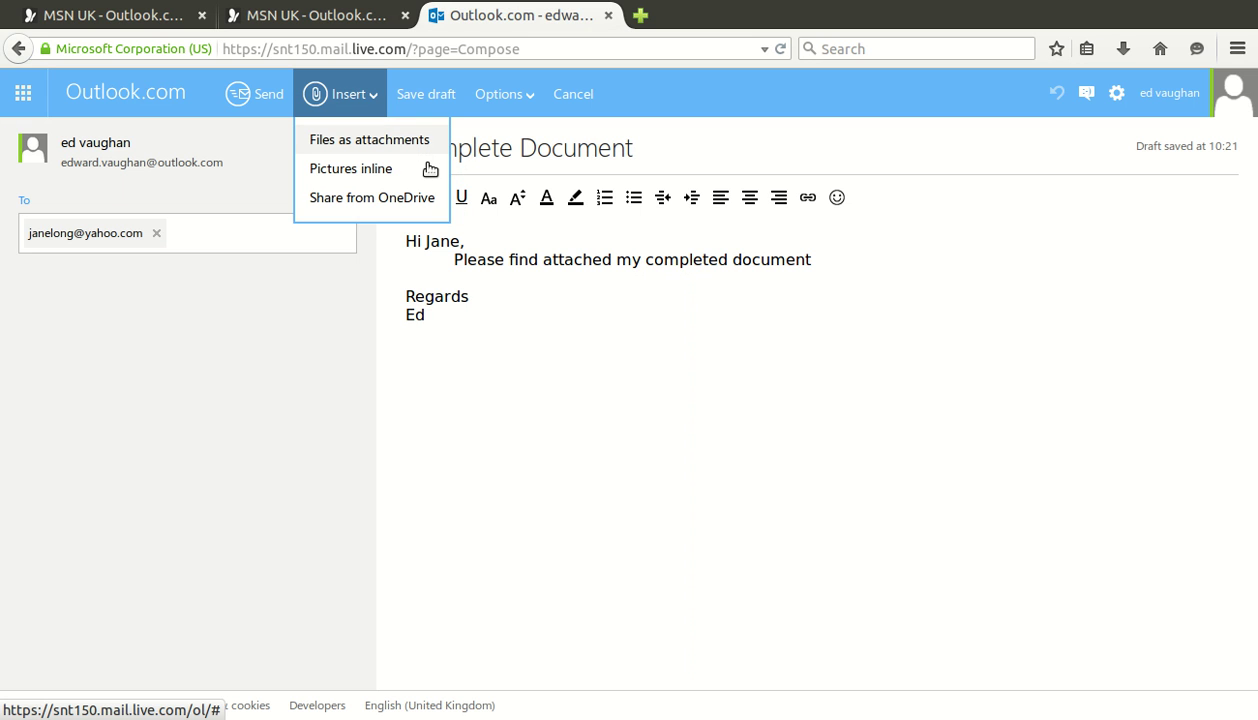
Attach the completed PDF document to the draft as a file attachment
{"action": "left_click", "coordinate": [428, 157]}
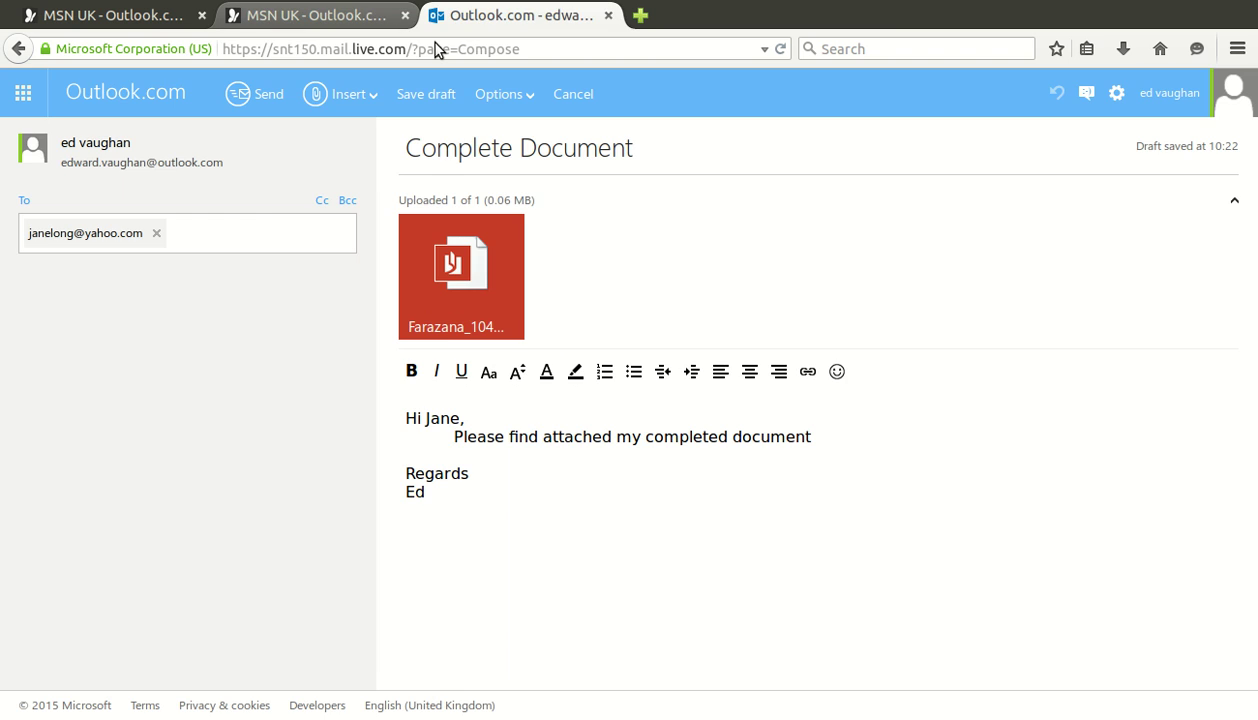
Search the web for Winzip from the MSN homepage
{"action": "key", "text": "ctrl+Page_Up"}
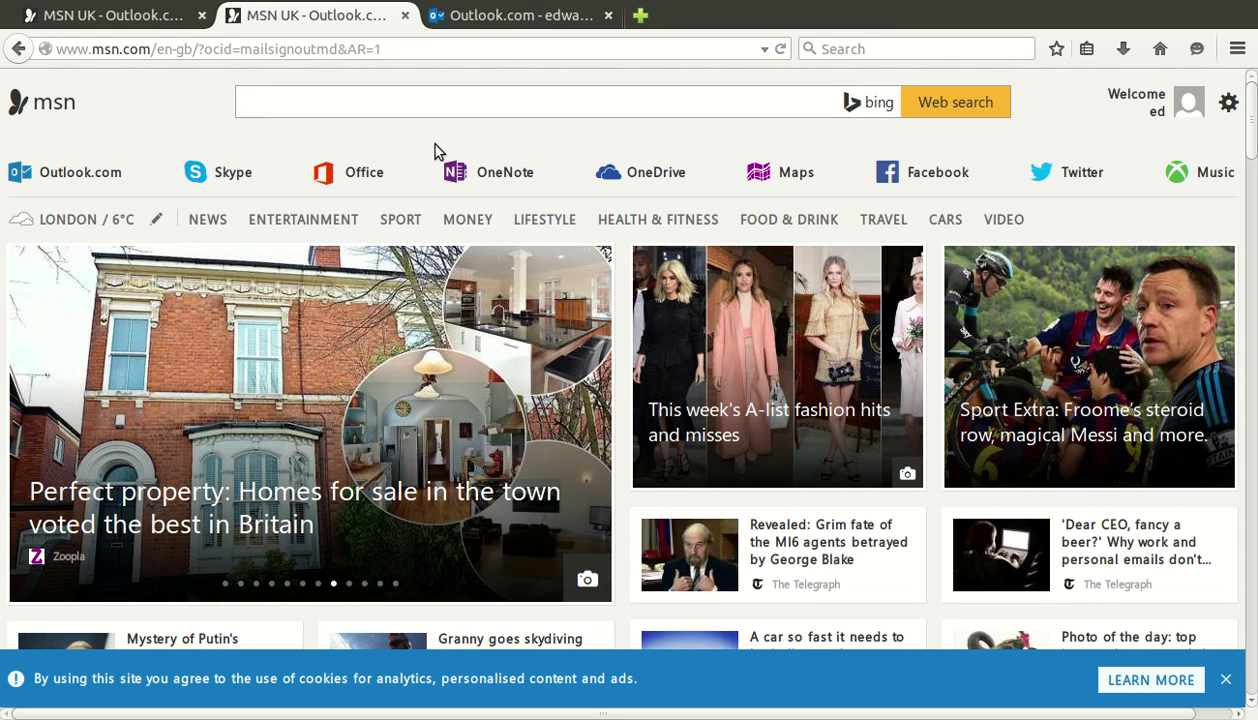
{"action": "type", "text": "Winzip"}
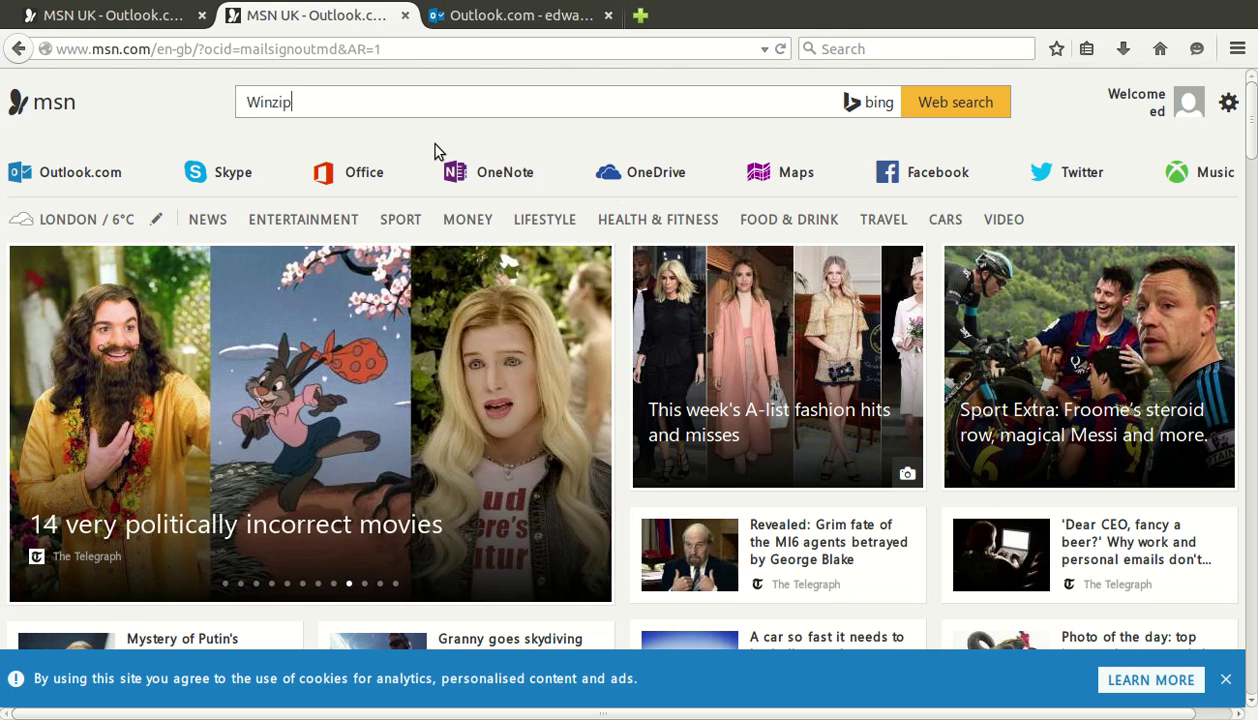
{"action": "key", "text": "Return"}
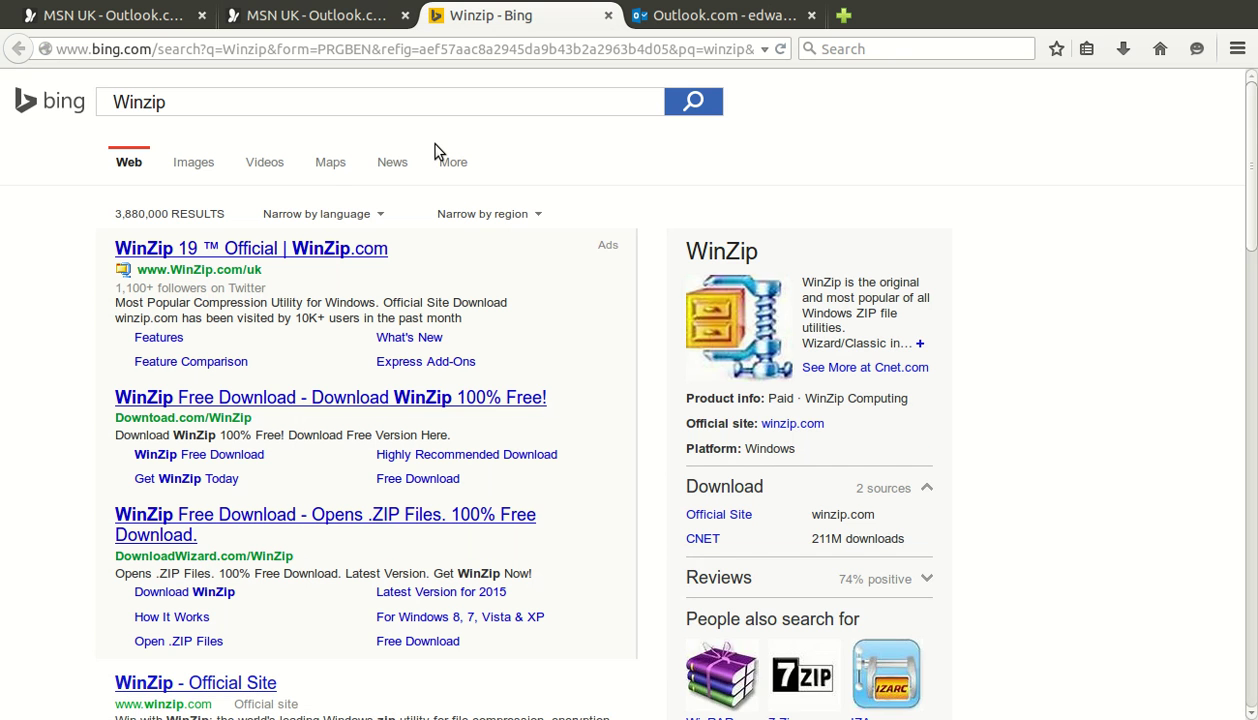
Scroll through the Bing results for Winzip, then return to the Outlook.com draft
{"action": "scroll", "coordinate": [434, 151], "scroll_direction": "down", "scroll_amount": 1}
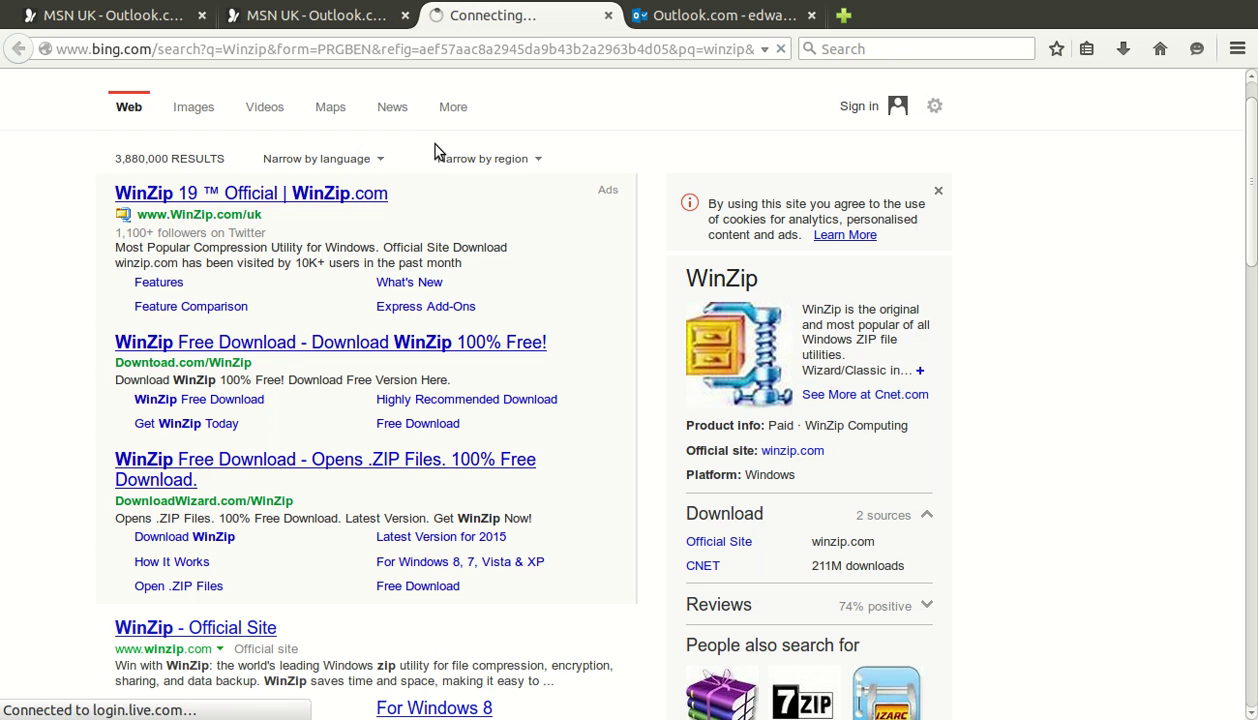
{"action": "scroll", "coordinate": [257, 219], "scroll_direction": "down", "scroll_amount": 1}
{"action": "scroll", "coordinate": [257, 219], "scroll_direction": "down", "scroll_amount": 2}
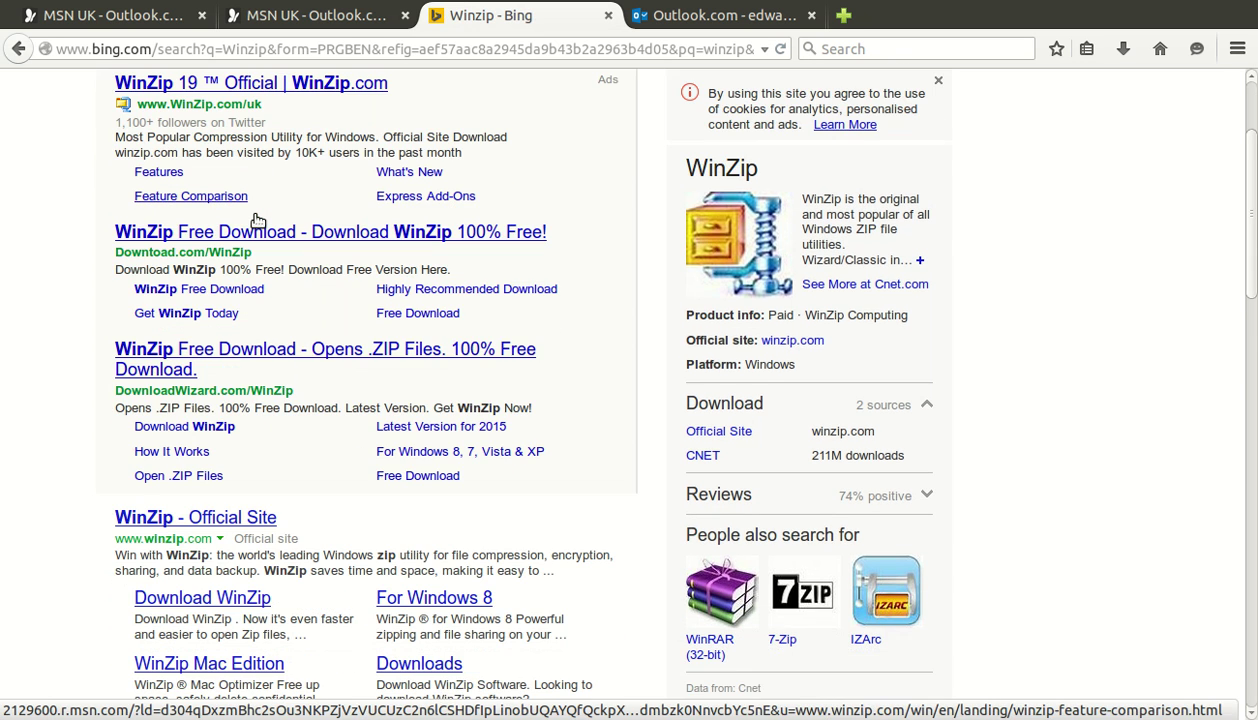
{"action": "scroll", "coordinate": [257, 219], "scroll_direction": "down", "scroll_amount": 10}
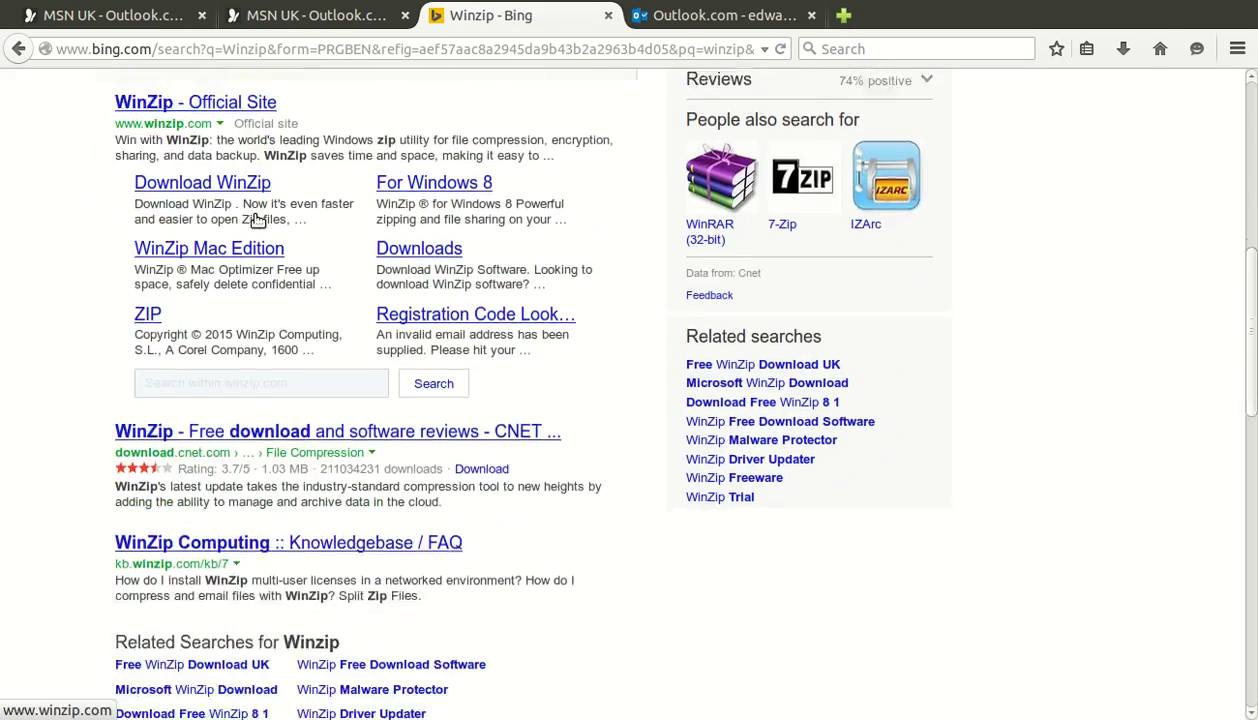
{"action": "scroll", "coordinate": [257, 217], "scroll_direction": "down", "scroll_amount": 4}
{"action": "scroll", "coordinate": [257, 219], "scroll_direction": "up", "scroll_amount": 4}
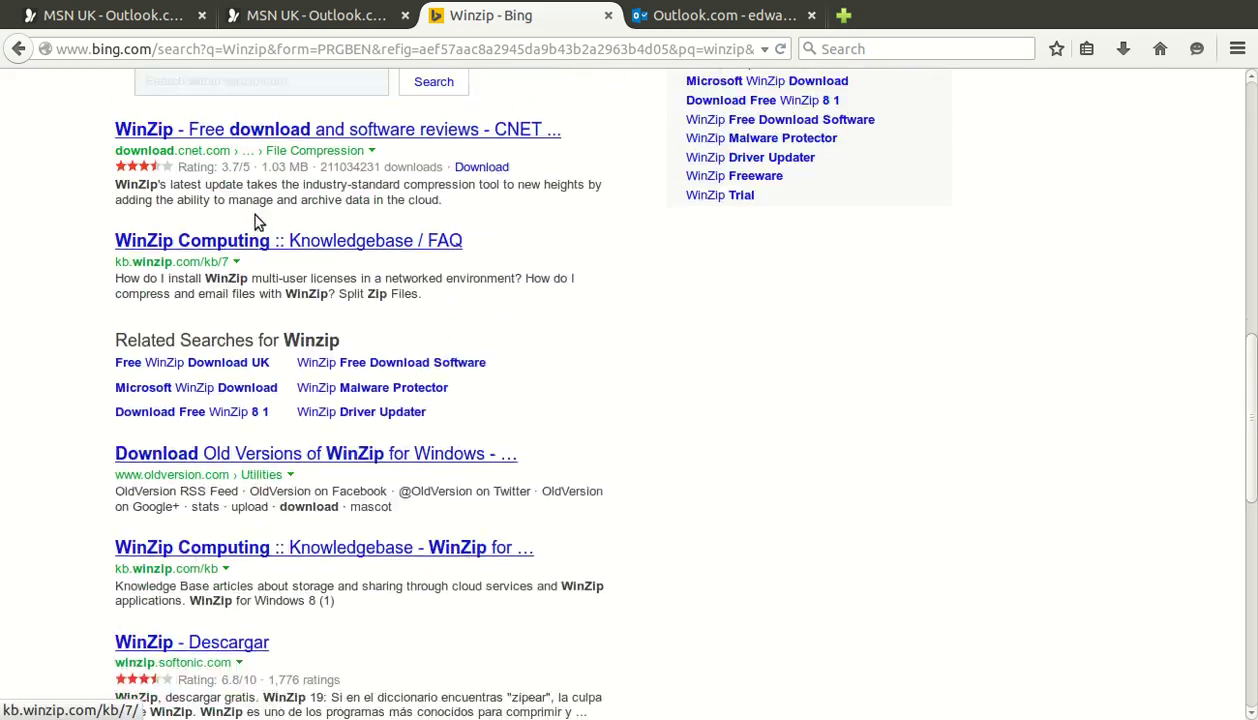
{"action": "scroll", "coordinate": [257, 219], "scroll_direction": "up", "scroll_amount": 5}
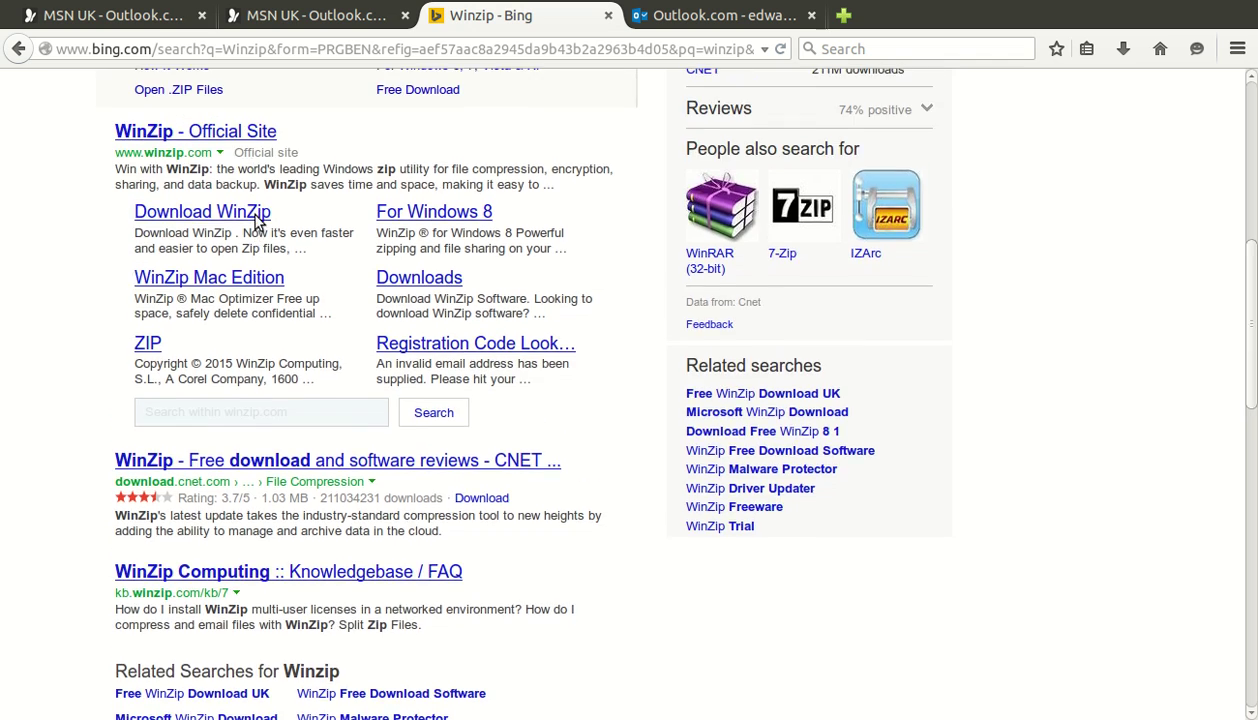
{"action": "scroll", "coordinate": [257, 220], "scroll_direction": "up", "scroll_amount": 7}
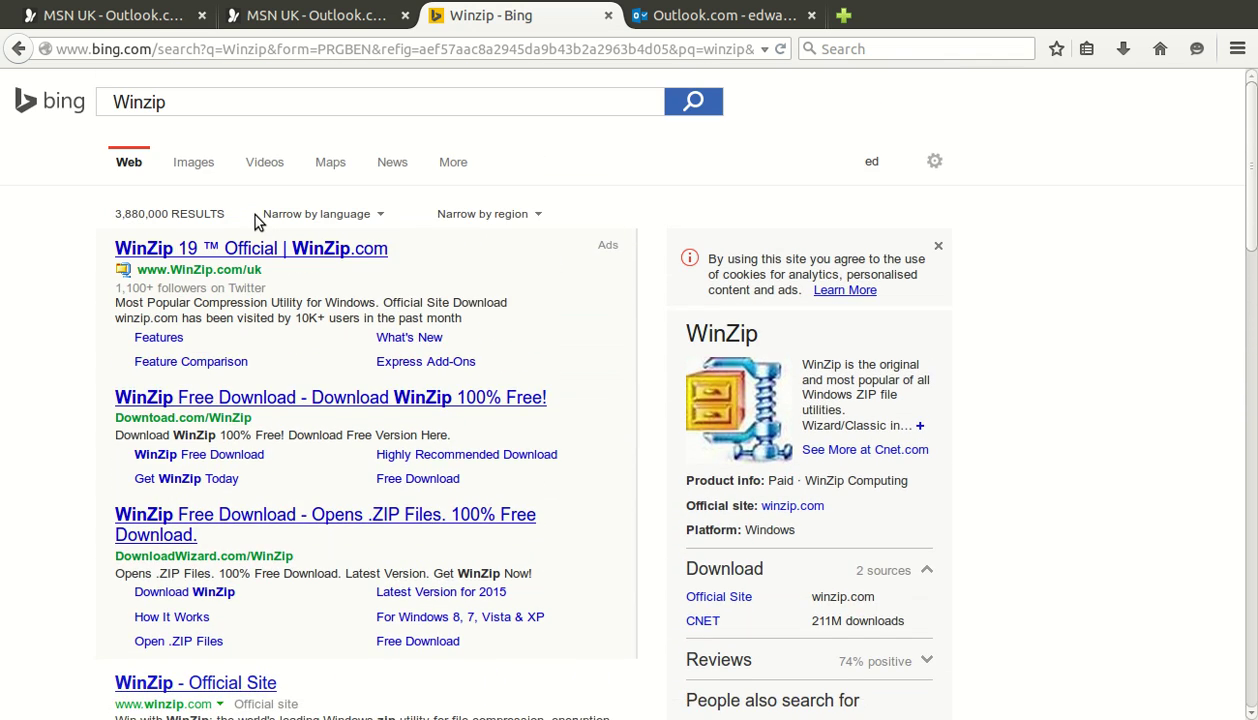
{"action": "scroll", "coordinate": [255, 220], "scroll_direction": "down", "scroll_amount": 6}
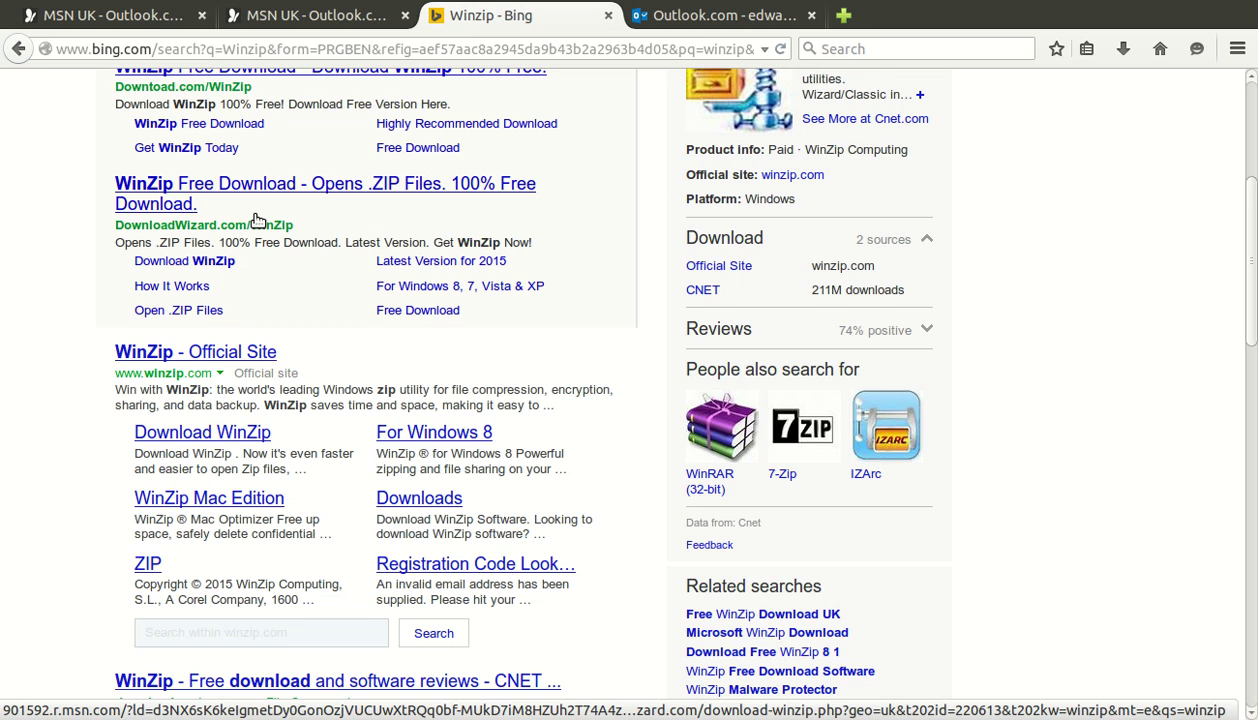
{"action": "scroll", "coordinate": [257, 220], "scroll_direction": "up", "scroll_amount": 4}
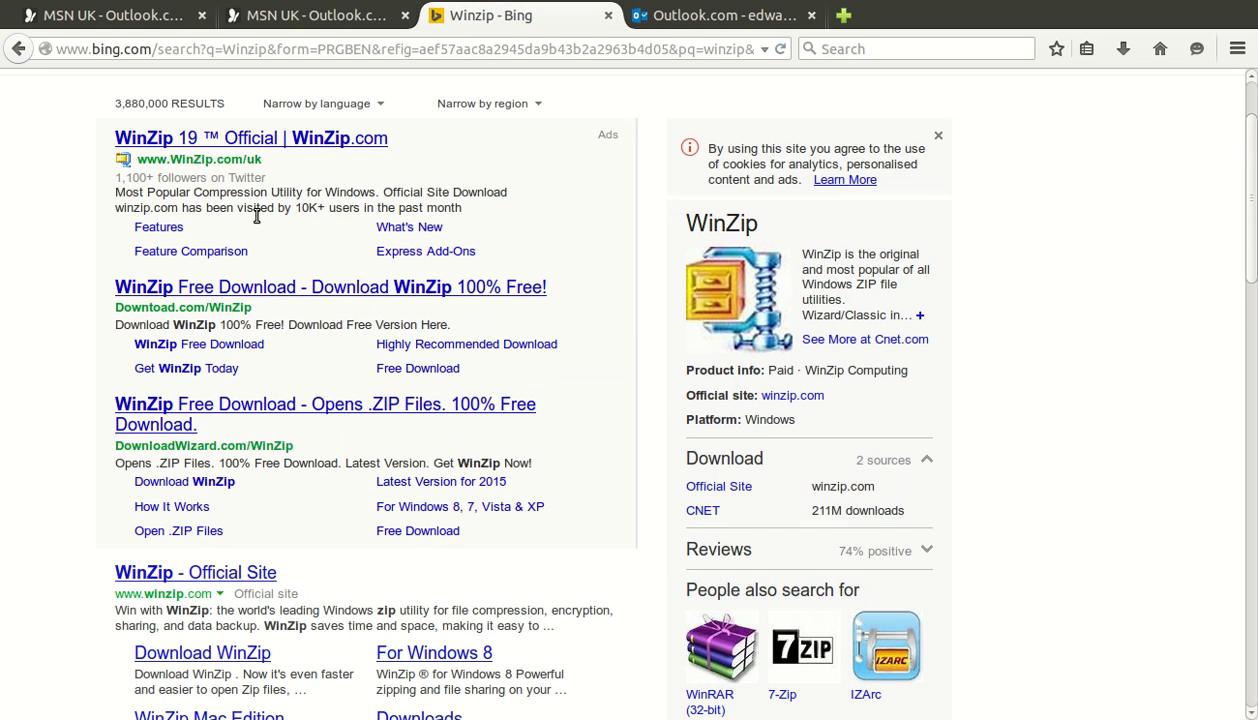
{"action": "scroll", "coordinate": [257, 217], "scroll_direction": "up", "scroll_amount": 1}
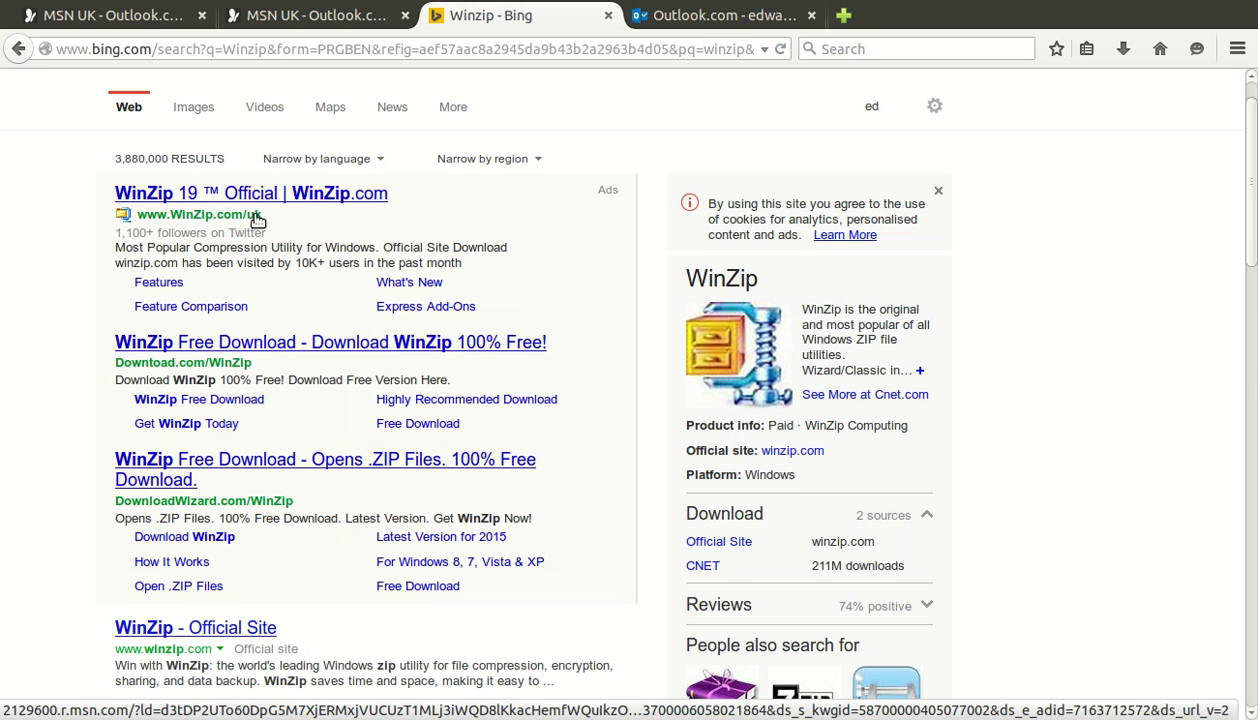
{"action": "scroll", "coordinate": [257, 220], "scroll_direction": "down", "scroll_amount": 2}
{"action": "scroll", "coordinate": [257, 220], "scroll_direction": "up", "scroll_amount": 3}
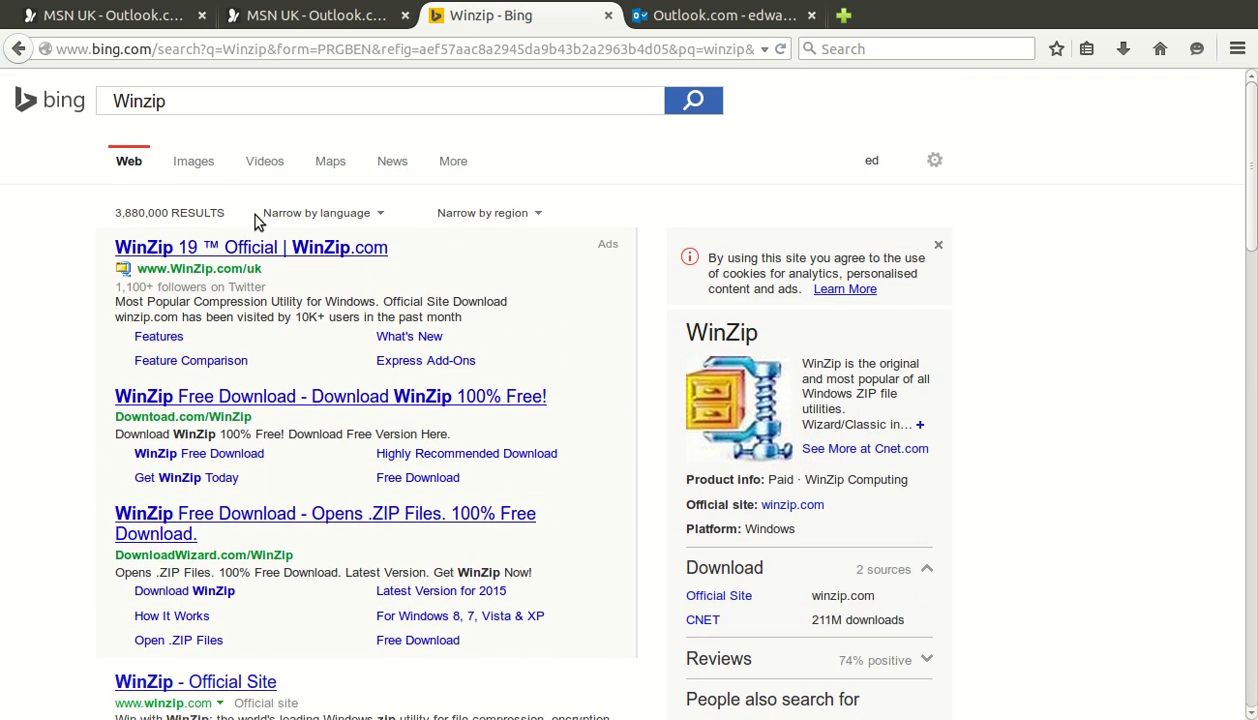
{"action": "left_click", "coordinate": [742, 24]}
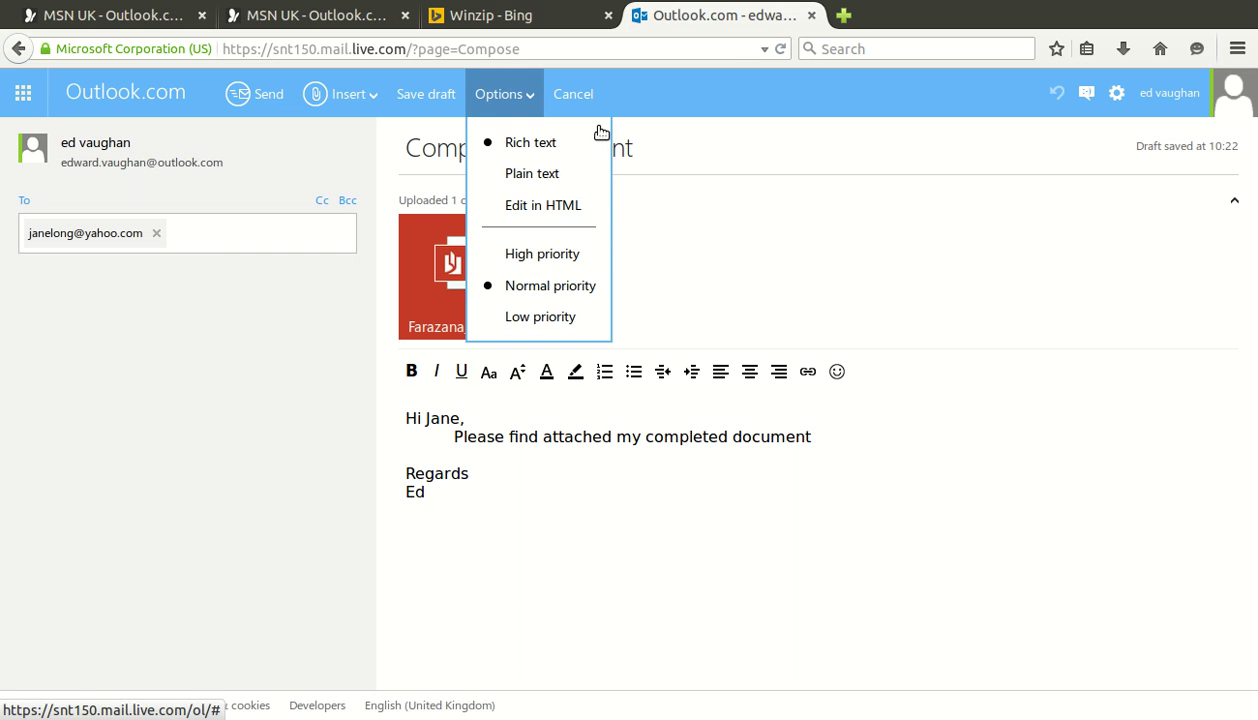
Make the greeting at the top of the body bold and select the 'Please find attached…' line
{"action": "left_click", "coordinate": [625, 595]}
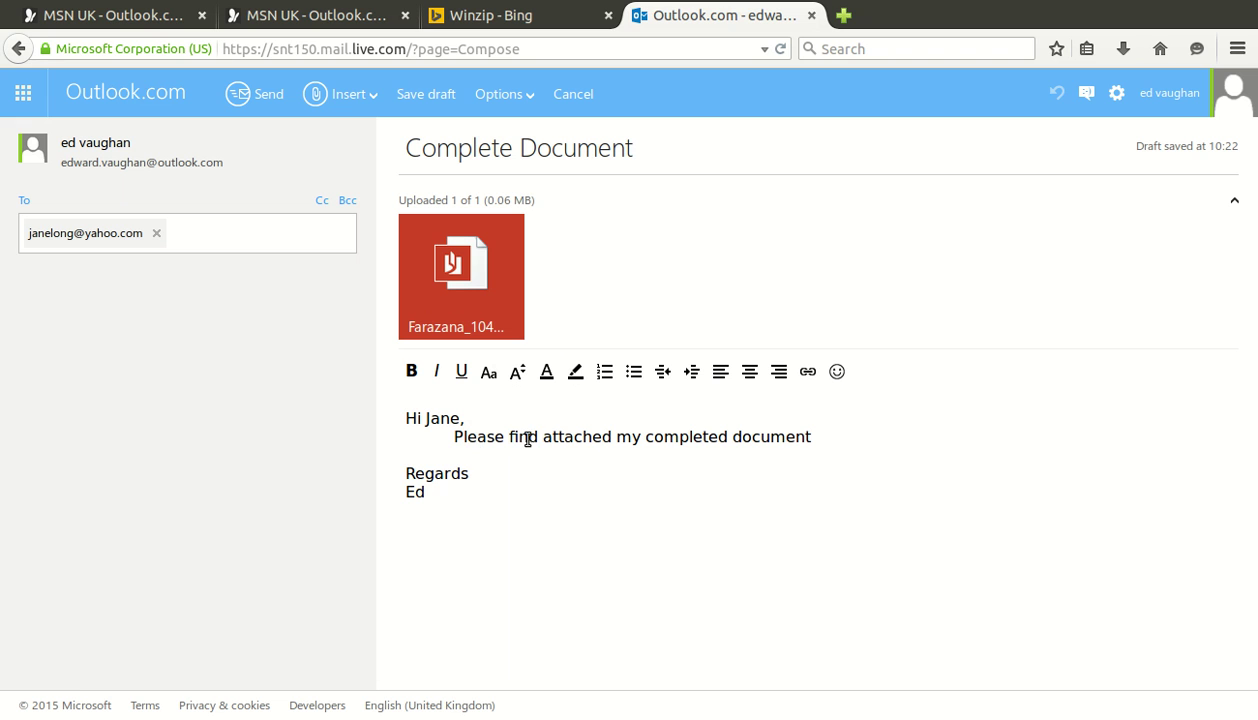
{"action": "key", "text": "Left"}
{"action": "key", "text": "shift+Left"}
{"action": "key", "text": "shift+Left"}
{"action": "key", "text": "shift+Left"}
{"action": "key", "text": "shift+Left"}
{"action": "key", "text": "shift+Left"}
{"action": "key", "text": "shift+Left"}
{"action": "key", "text": "shift+Left"}
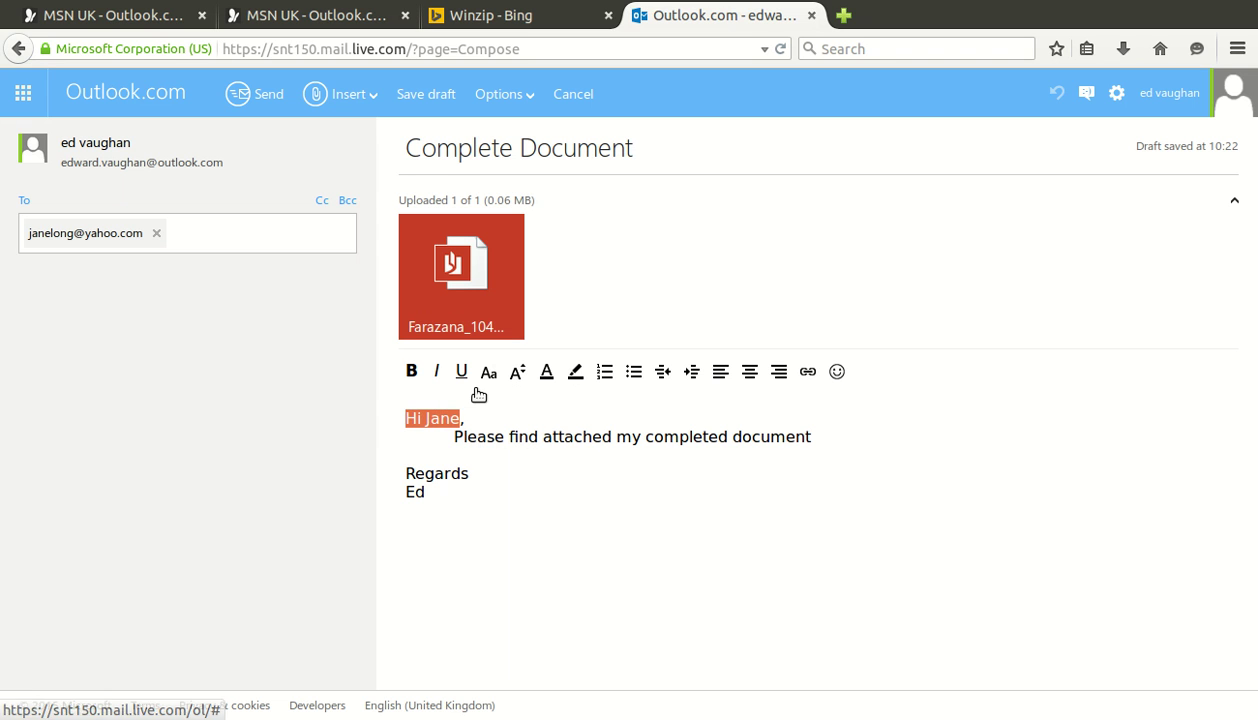
{"action": "key", "text": "ctrl+b"}
{"action": "left_click", "coordinate": [555, 476]}
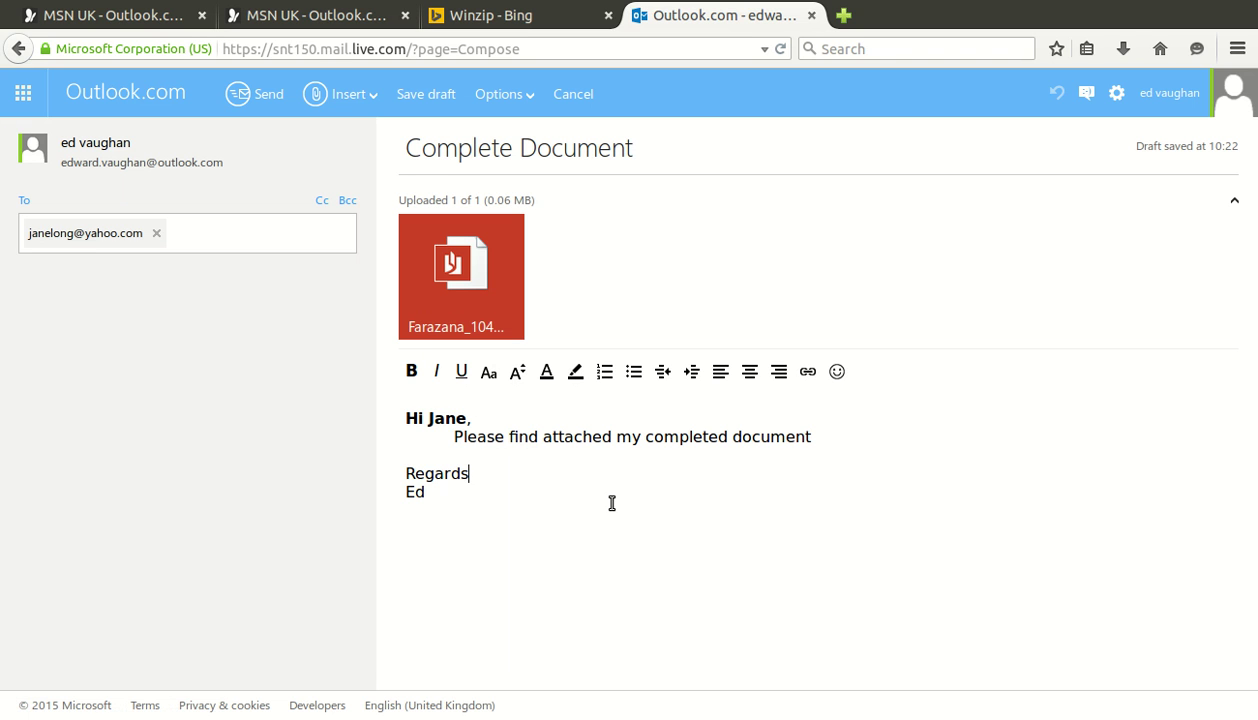
{"action": "key", "text": "Up"}
{"action": "key", "text": "Up"}
{"action": "key", "text": "Home"}
{"action": "left_click_drag", "start_coordinate": [524, 459], "coordinate": [884, 456]}
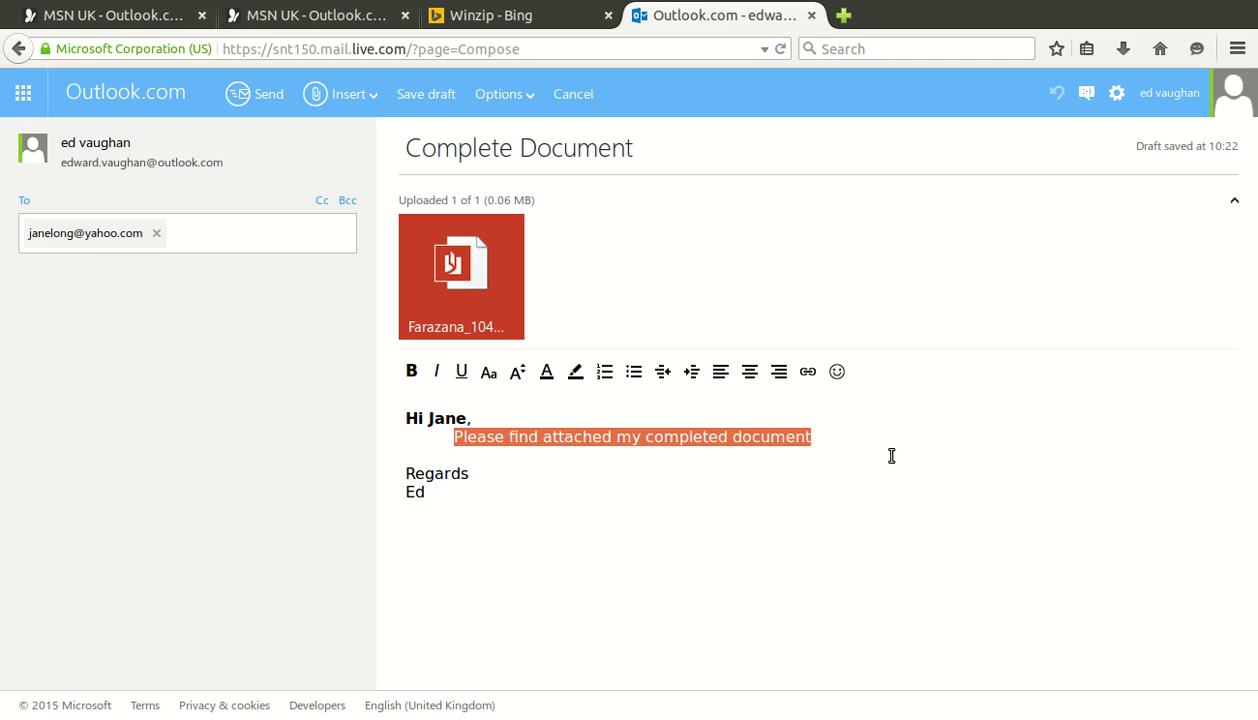
Apply a light-blue highlight to 'Please find attached my completed document'
{"action": "left_click", "coordinate": [639, 404]}
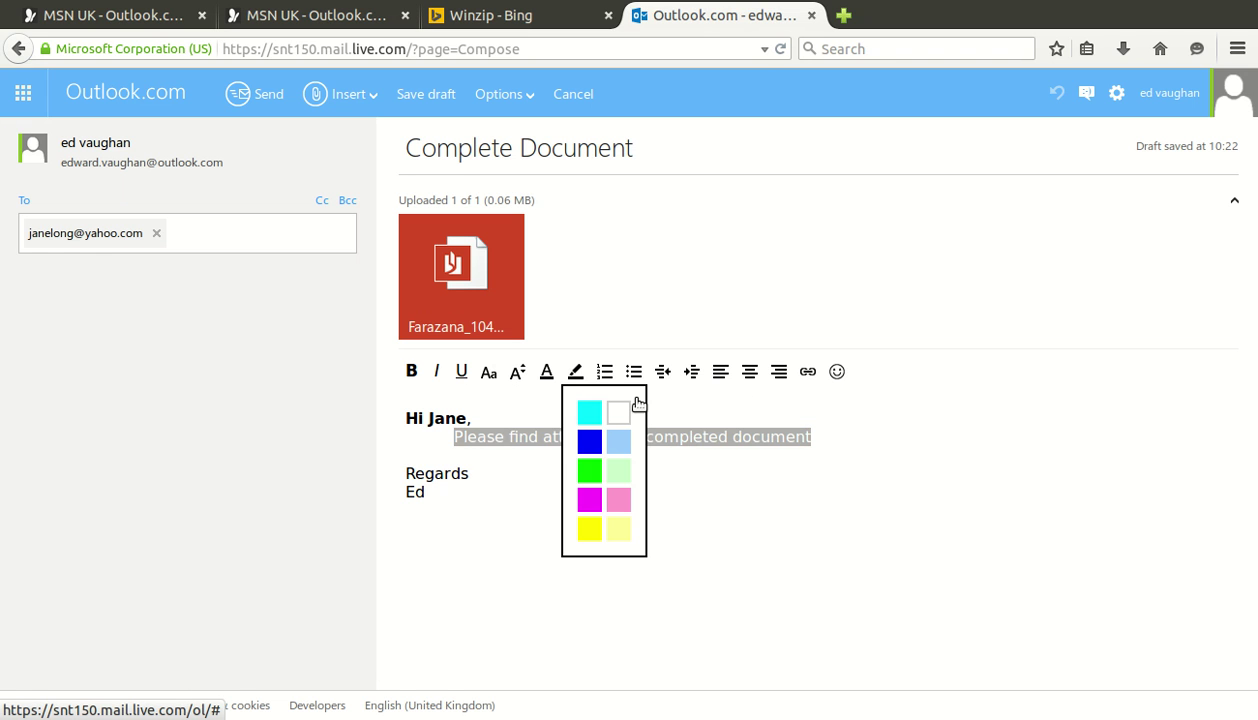
{"action": "left_click", "coordinate": [589, 441]}
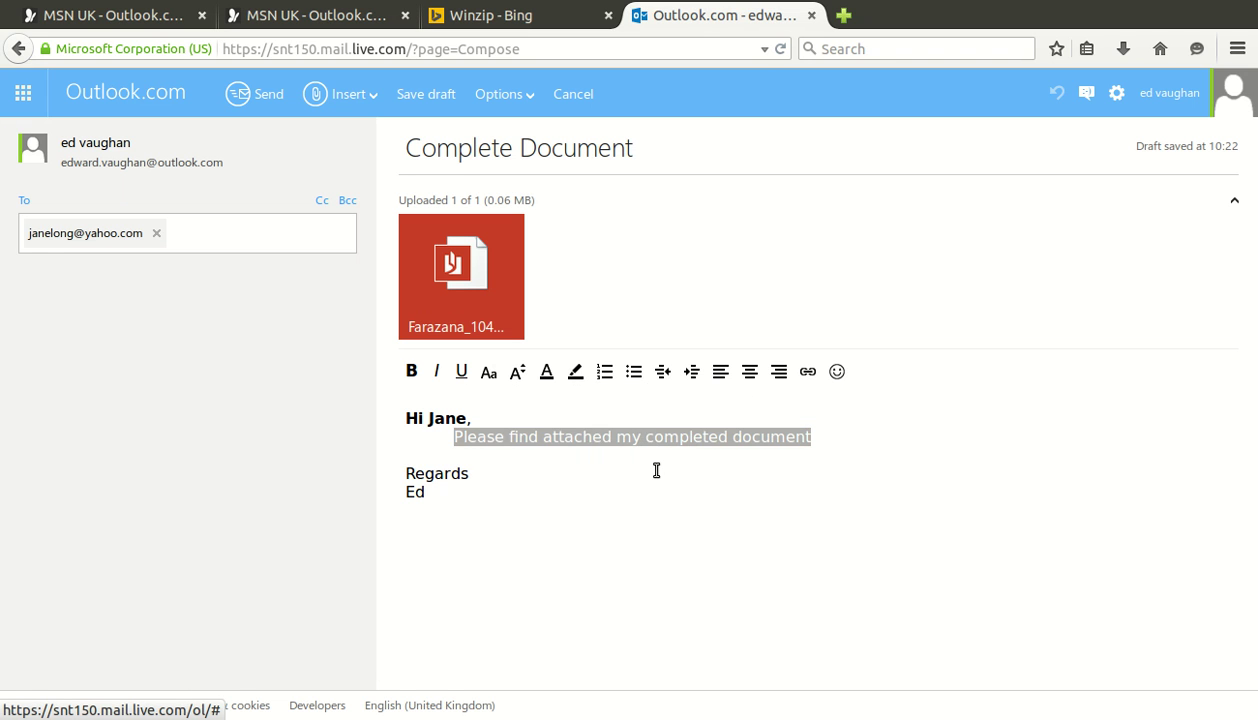
{"action": "left_click", "coordinate": [660, 507]}
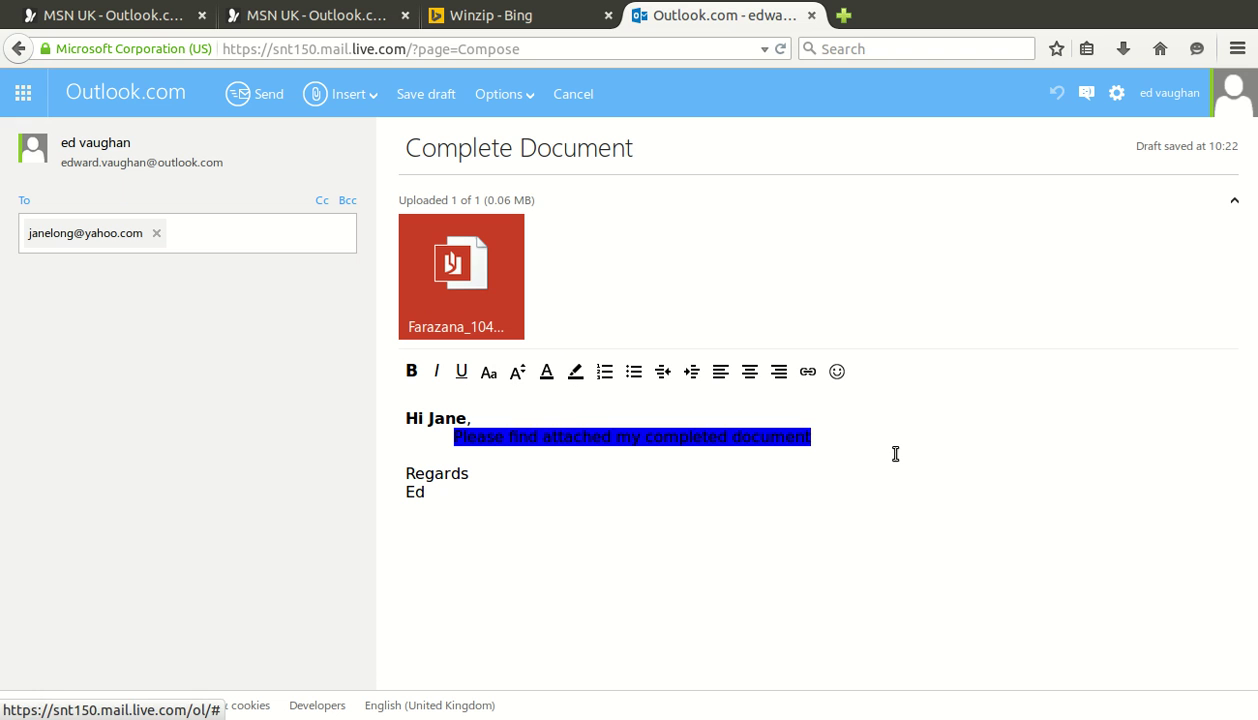
{"action": "left_click_drag", "start_coordinate": [862, 452], "coordinate": [528, 464]}
{"action": "left_click", "coordinate": [576, 372]}
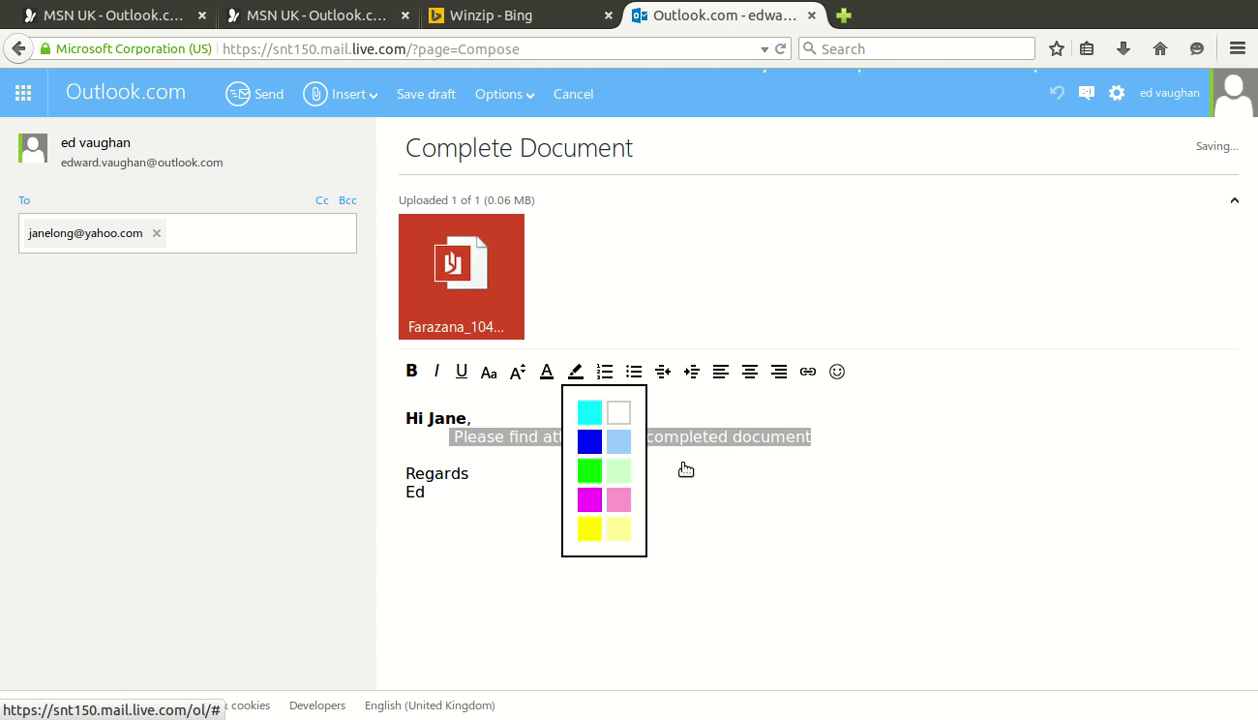
{"action": "left_click", "coordinate": [619, 442]}
{"action": "left_click", "coordinate": [684, 515]}
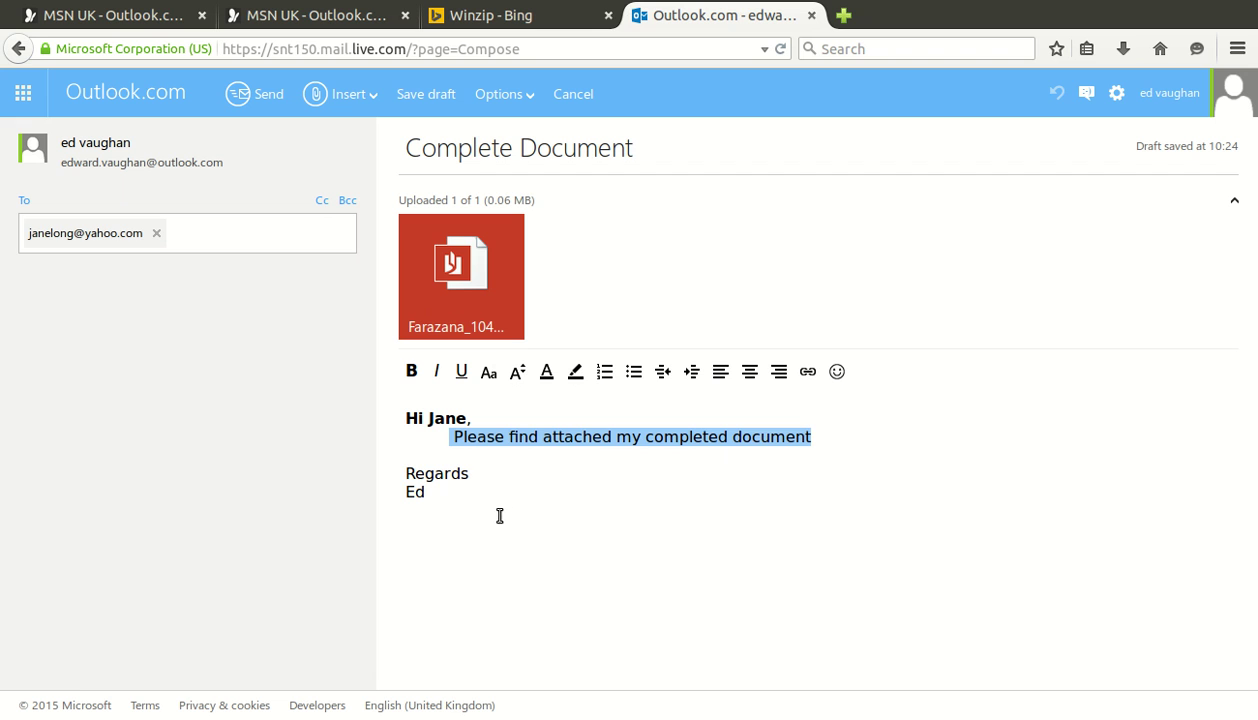
Set the Regards sign-off and the name below it to font size 16
{"action": "key", "text": "shift+Up"}
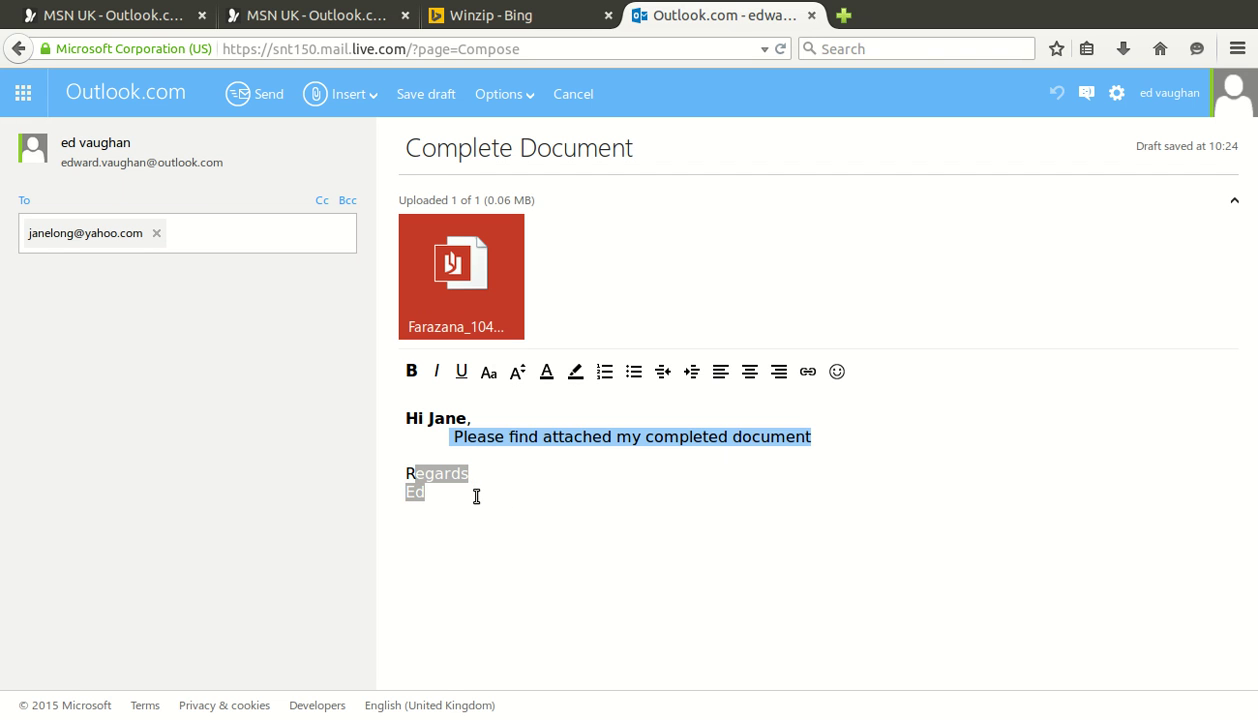
{"action": "left_click", "coordinate": [469, 494]}
{"action": "triple_click", "coordinate": [469, 494]}
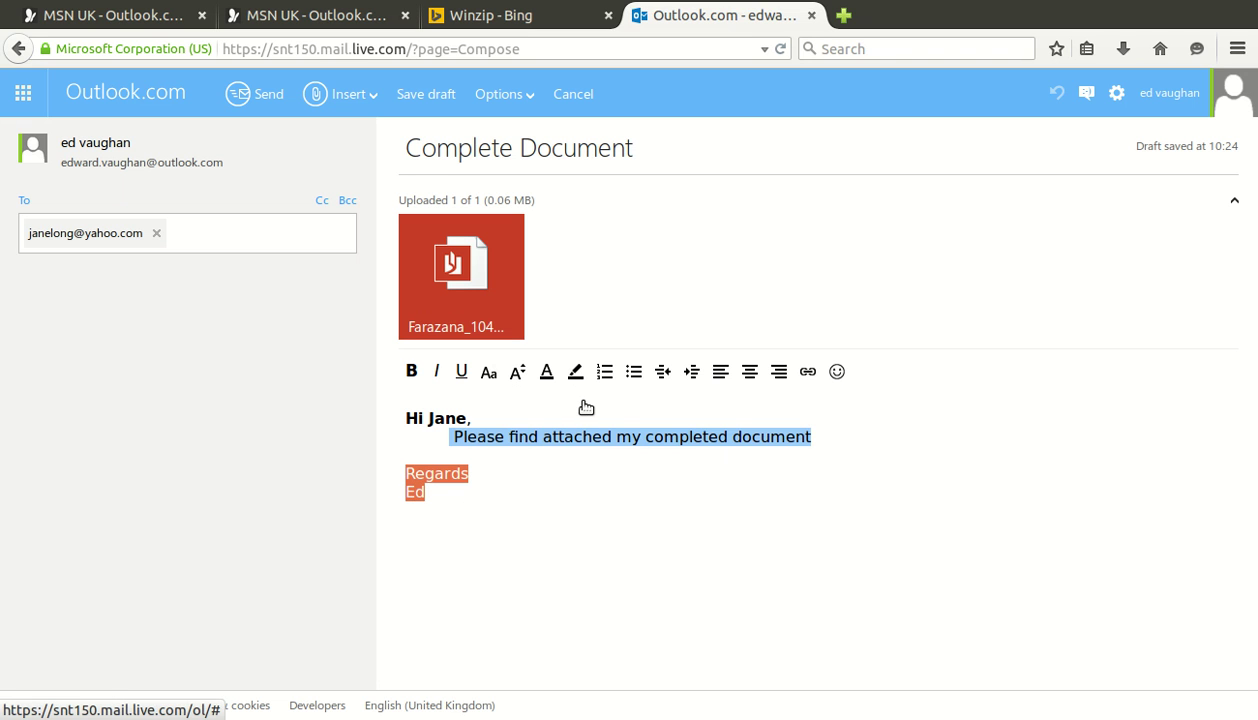
{"action": "left_click", "coordinate": [517, 371]}
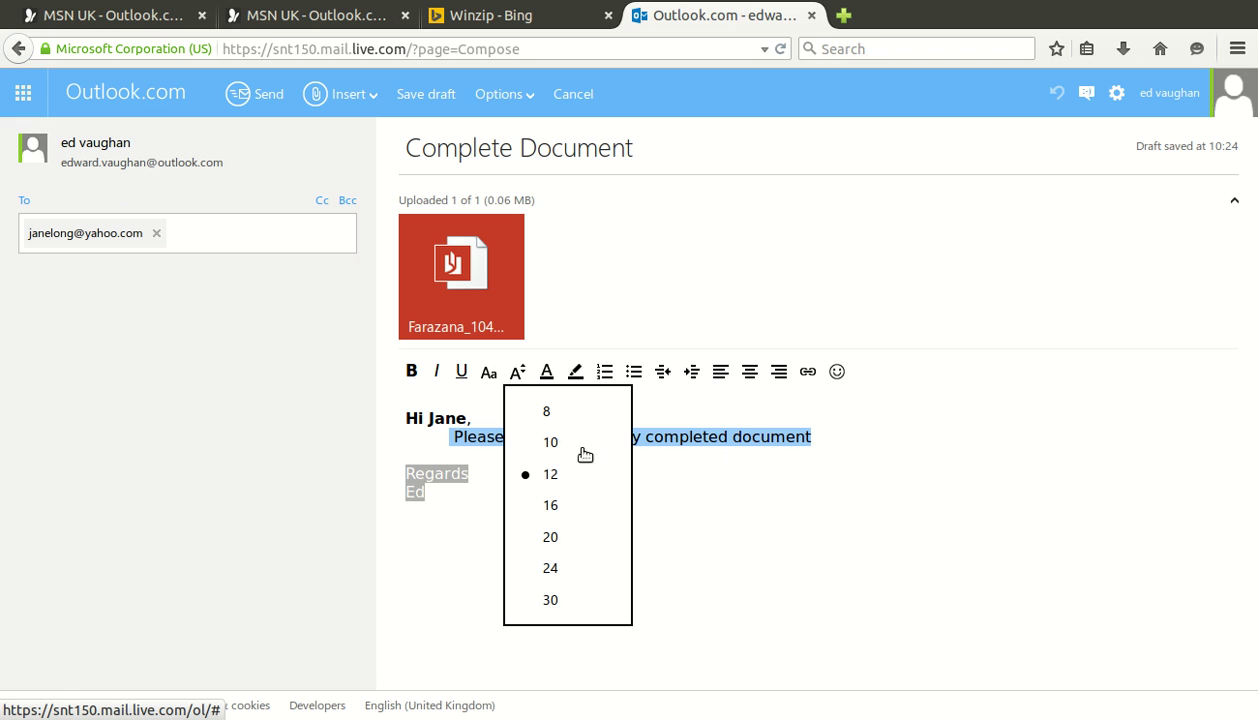
{"action": "left_click", "coordinate": [610, 522]}
{"action": "key", "text": "ctrl+a"}
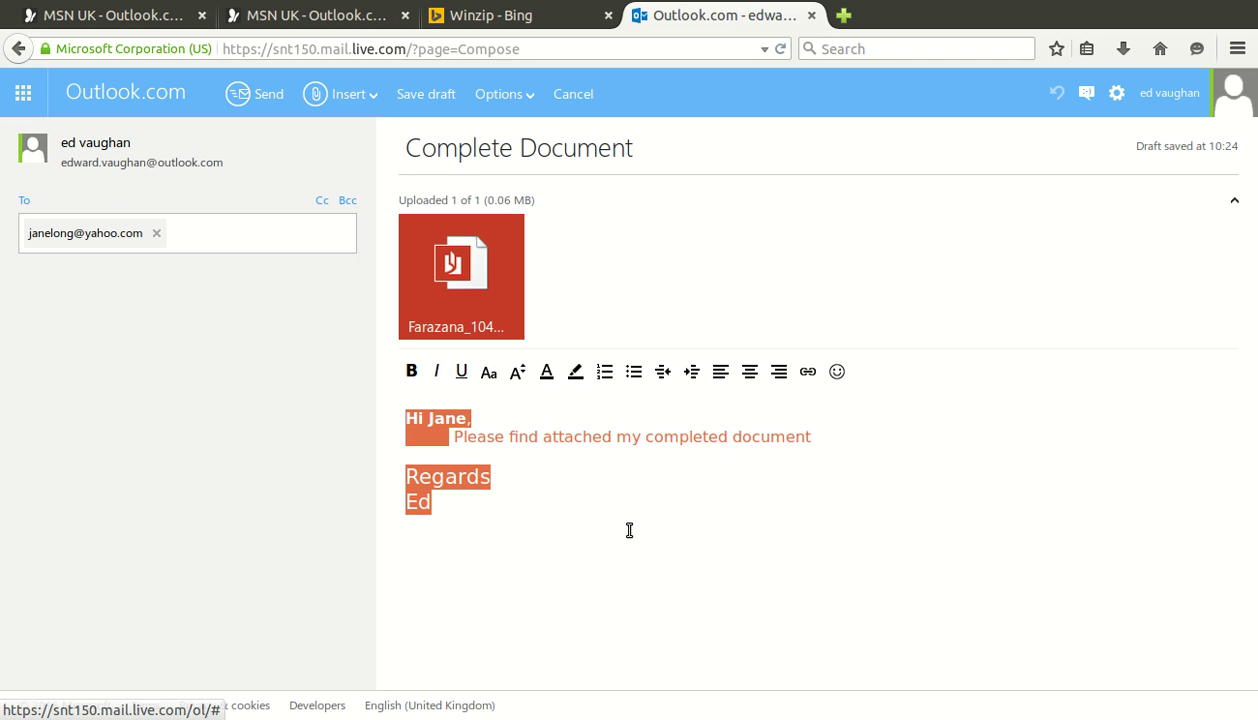
{"action": "left_click", "coordinate": [629, 530]}
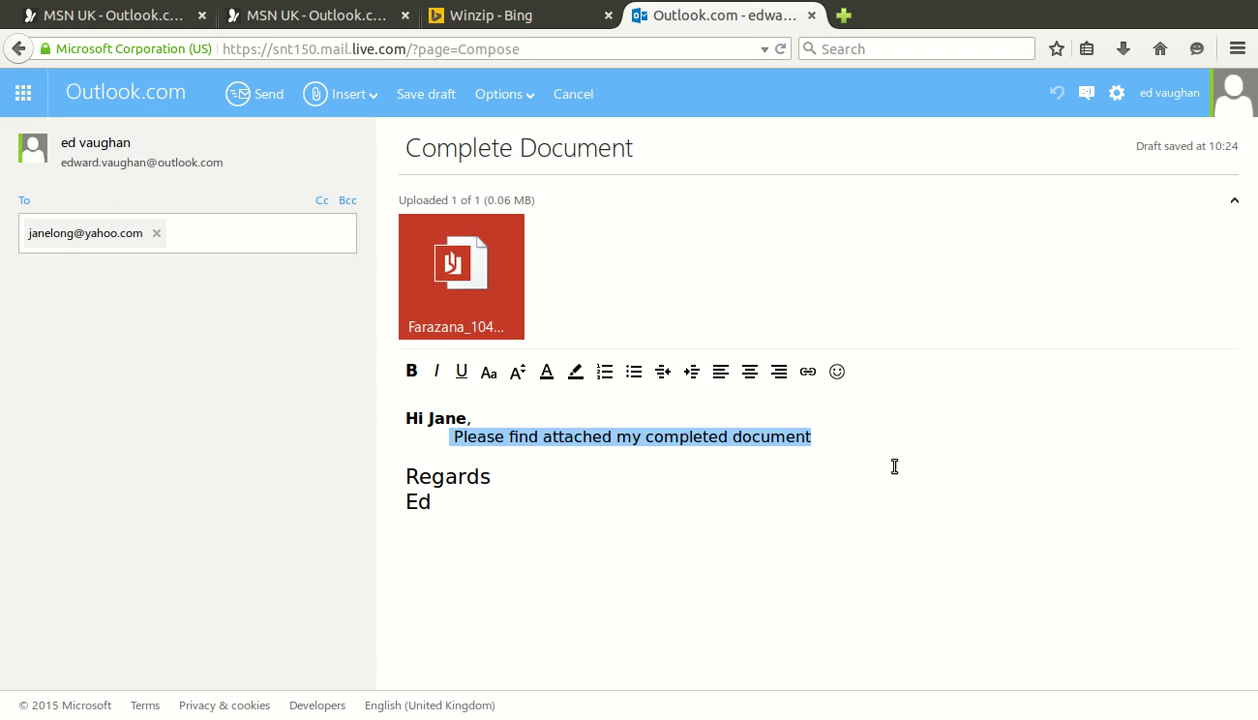
Type the line 'The documents attached are:' in the body
{"action": "type", "text": "The Doc"}
{"action": "key", "text": "BackSpace"}
{"action": "key", "text": "BackSpace"}
{"action": "key", "text": "BackSpace"}
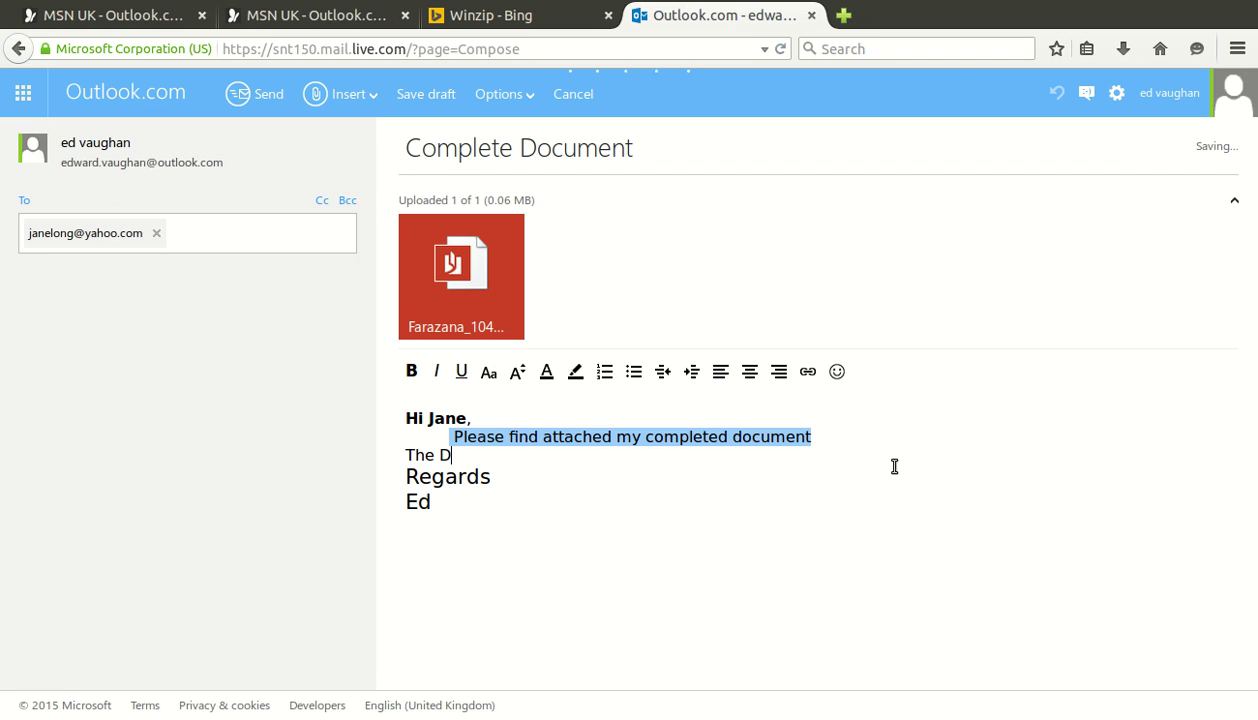
{"action": "type", "text": "dou"}
{"action": "key", "text": "BackSpace"}
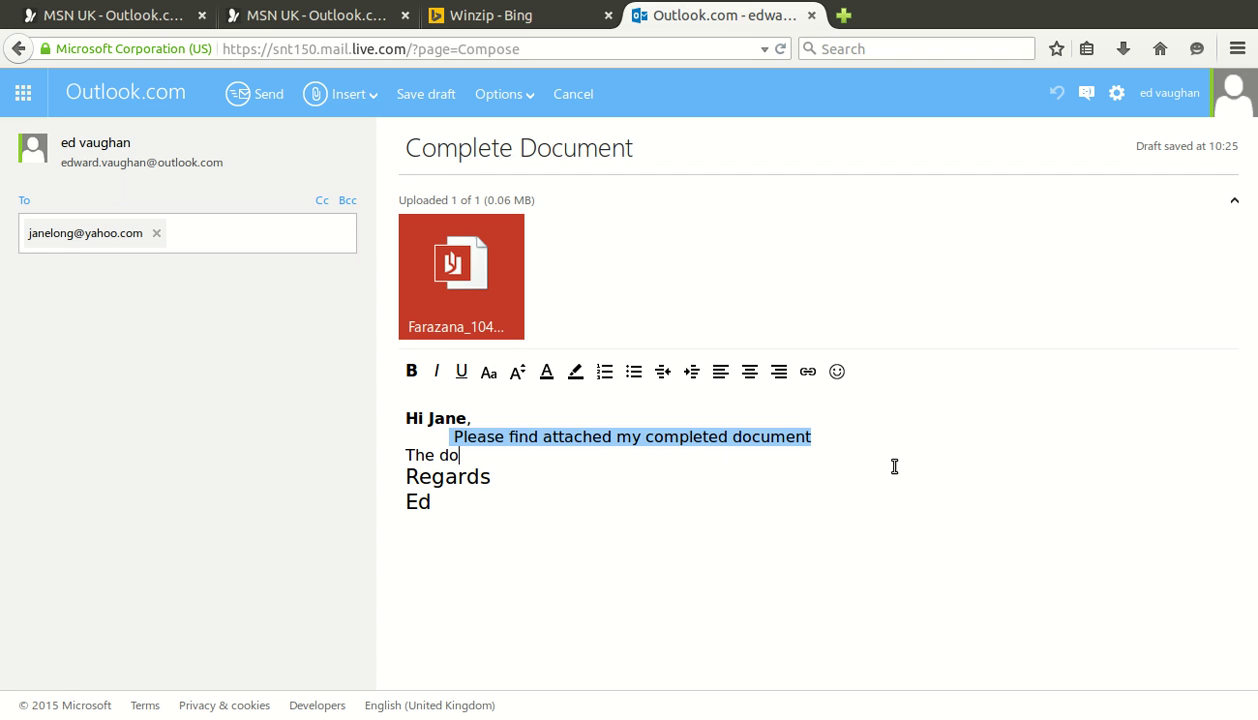
{"action": "type", "text": "cuments at"}
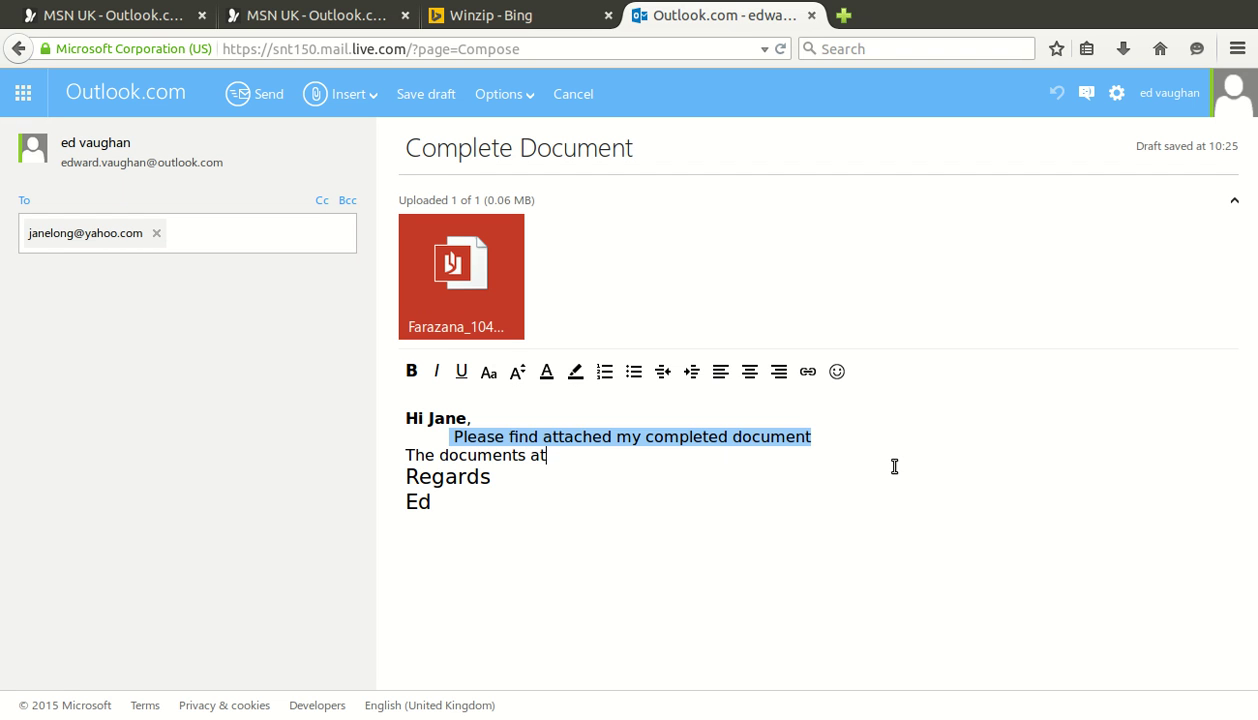
{"action": "type", "text": "tached are:"}
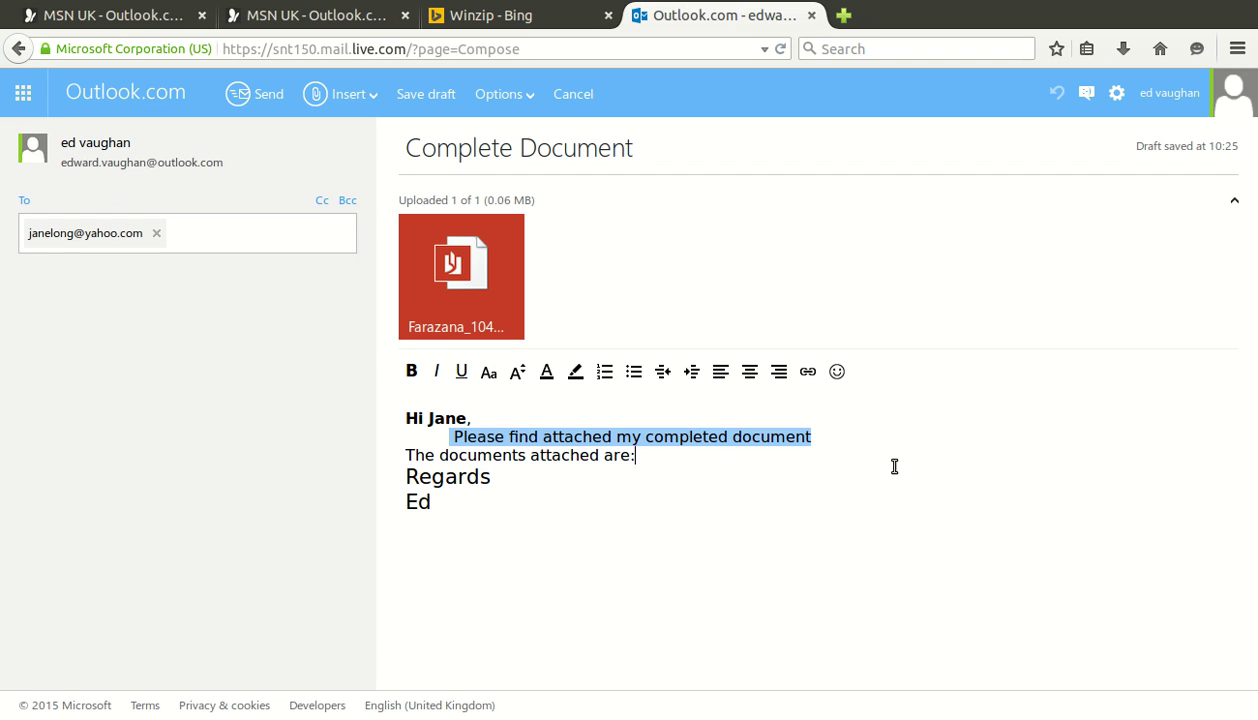
{"action": "key", "text": "Return"}
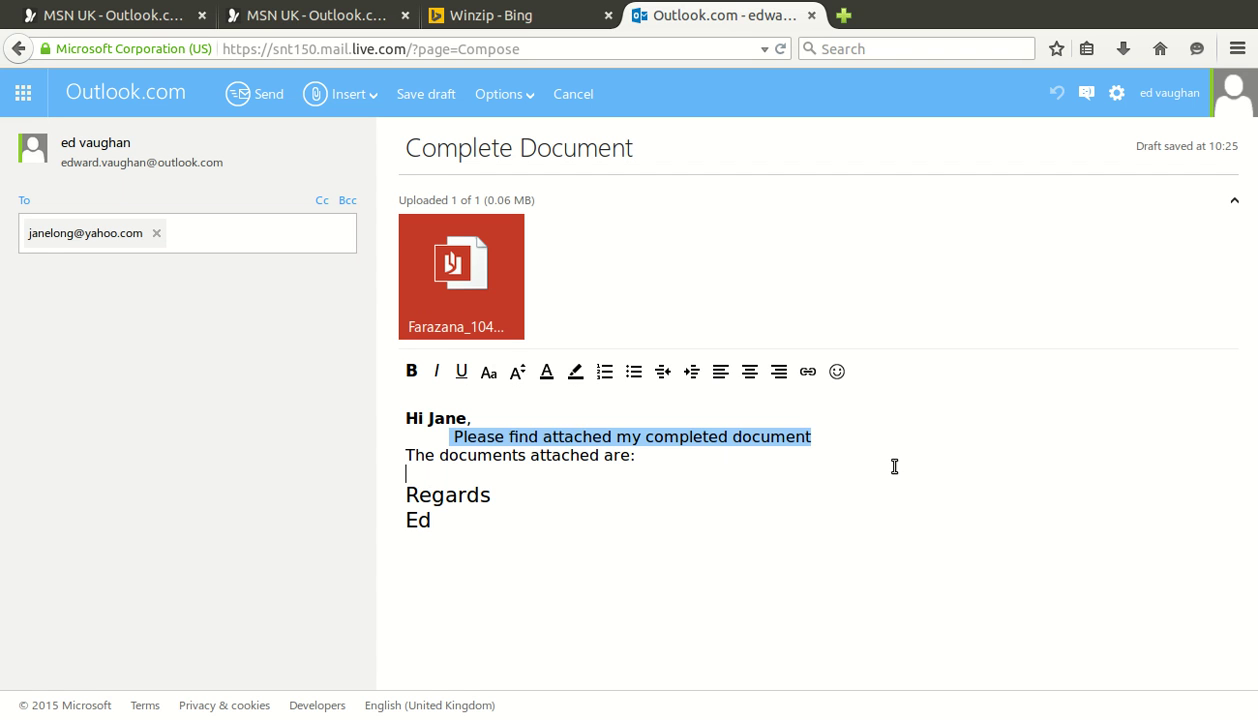
Add 'Test File' and 'Answer Sheet' on separate lines and select both
{"action": "type", "text": "Test File"}
{"action": "key", "text": "Return"}
{"action": "type", "text": "Answer Shoe"}
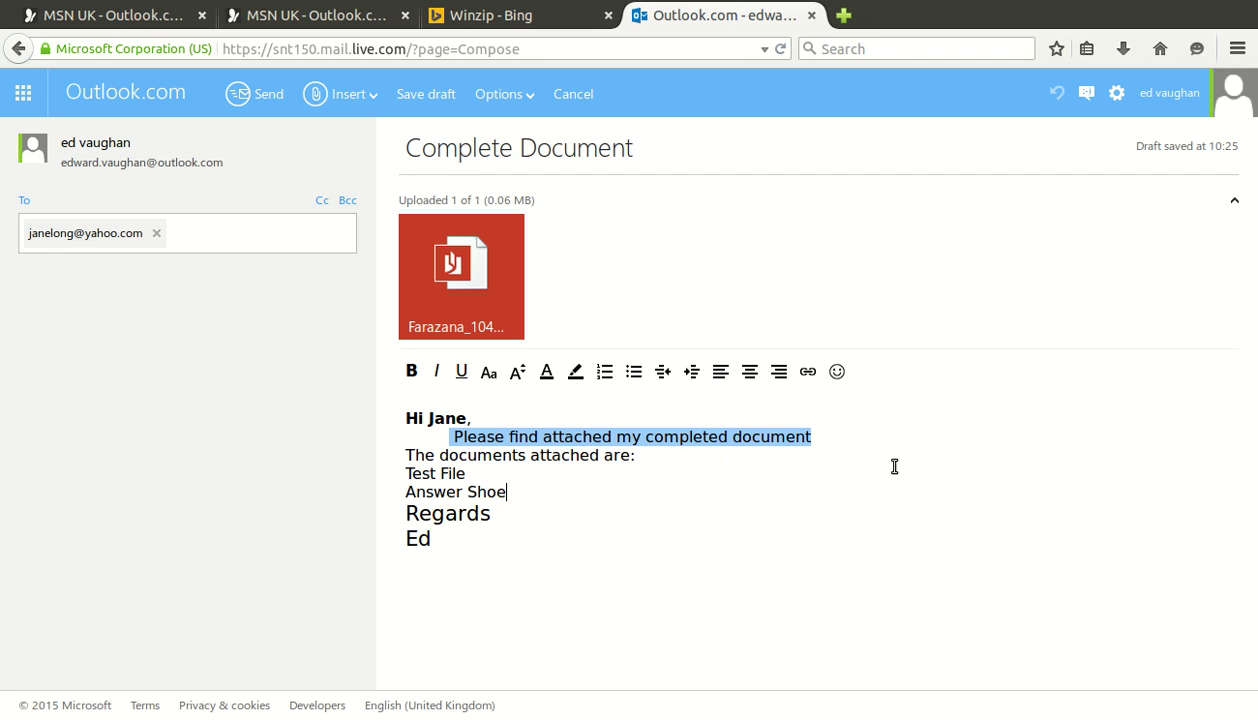
{"action": "key", "text": "BackSpace"}
{"action": "type", "text": "et"}
{"action": "key", "text": "Return"}
{"action": "key", "text": "Up"}
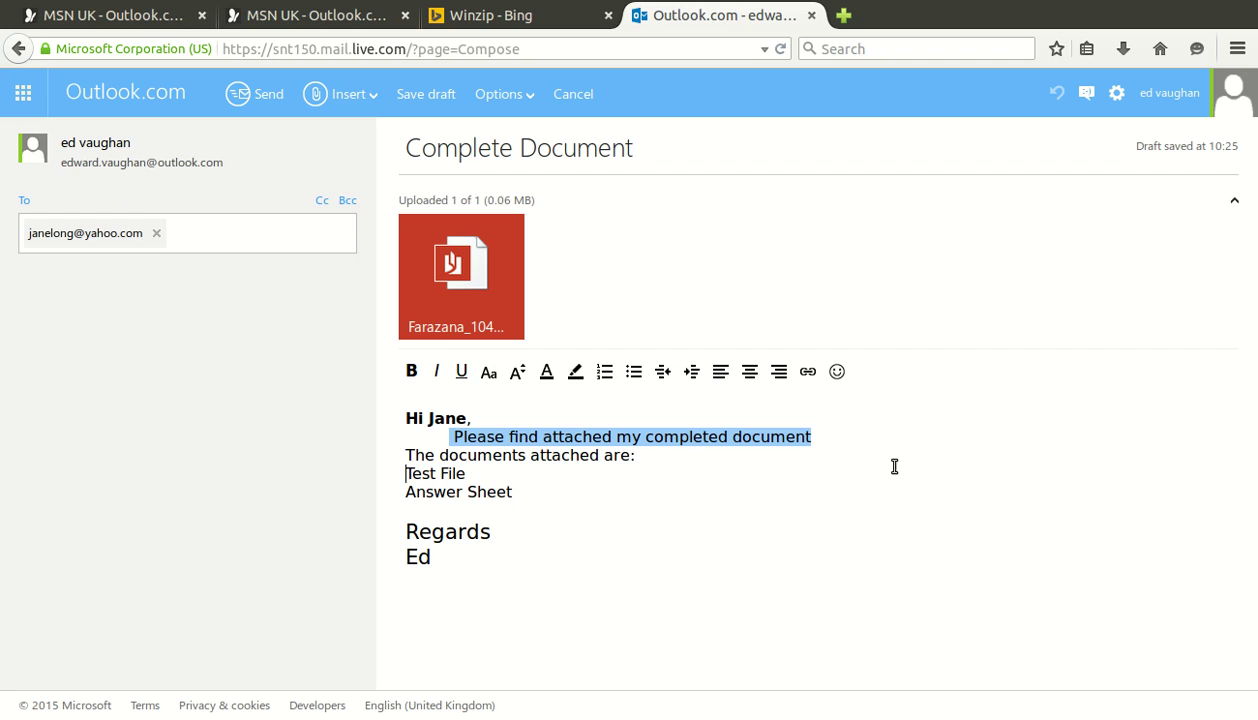
{"action": "key", "text": "shift+End"}
{"action": "key", "text": "shift+Down"}
{"action": "key", "text": "shift+End"}
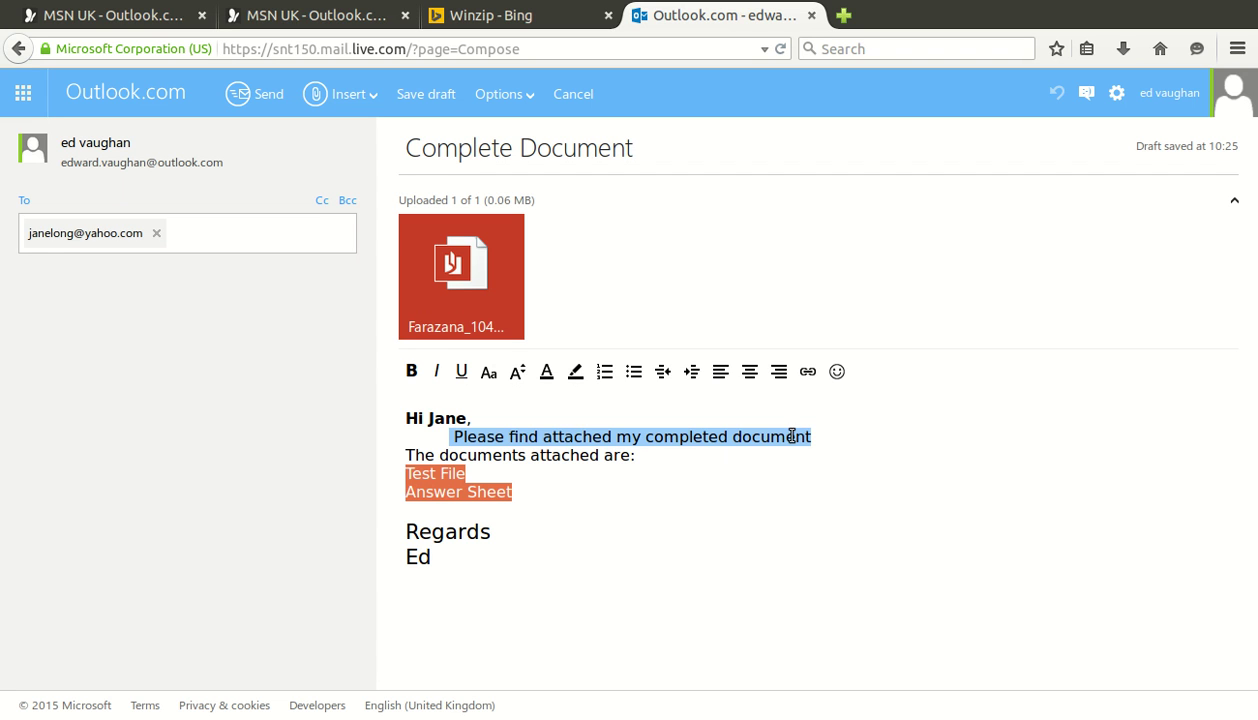
Format the Test File and Answer Sheet lines as a bulleted list
{"action": "left_click", "coordinate": [699, 401]}
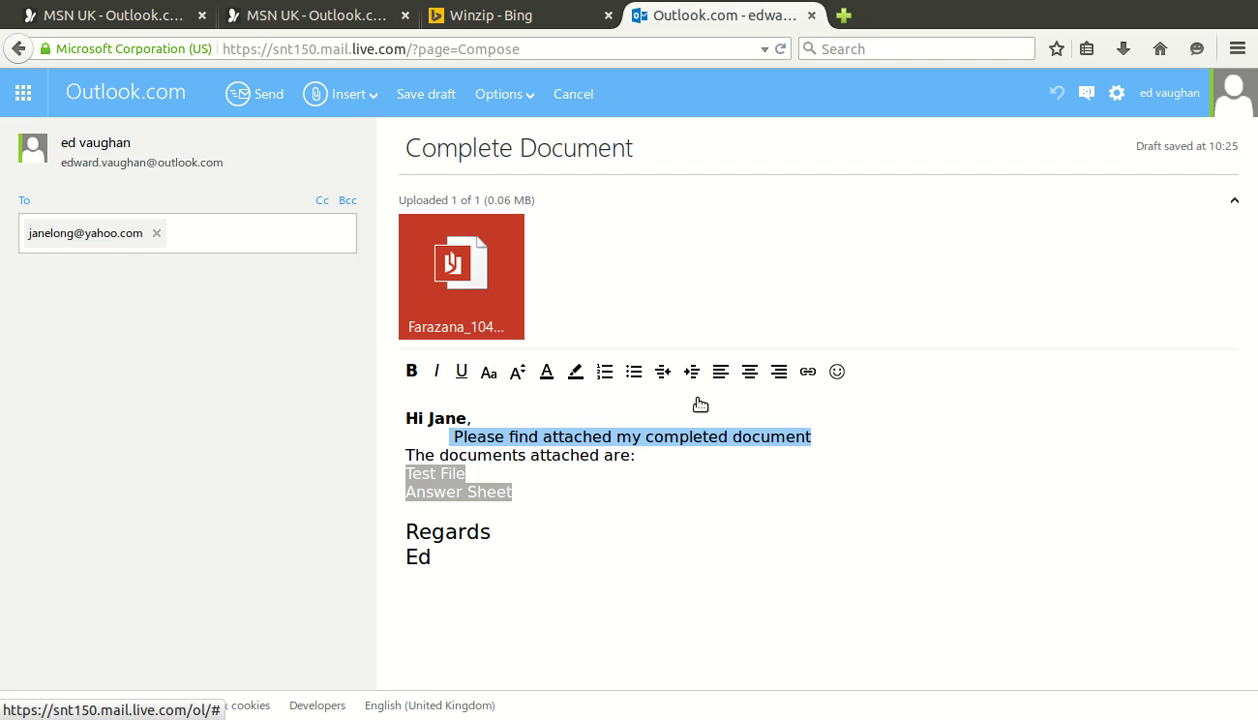
{"action": "left_click", "coordinate": [697, 512]}
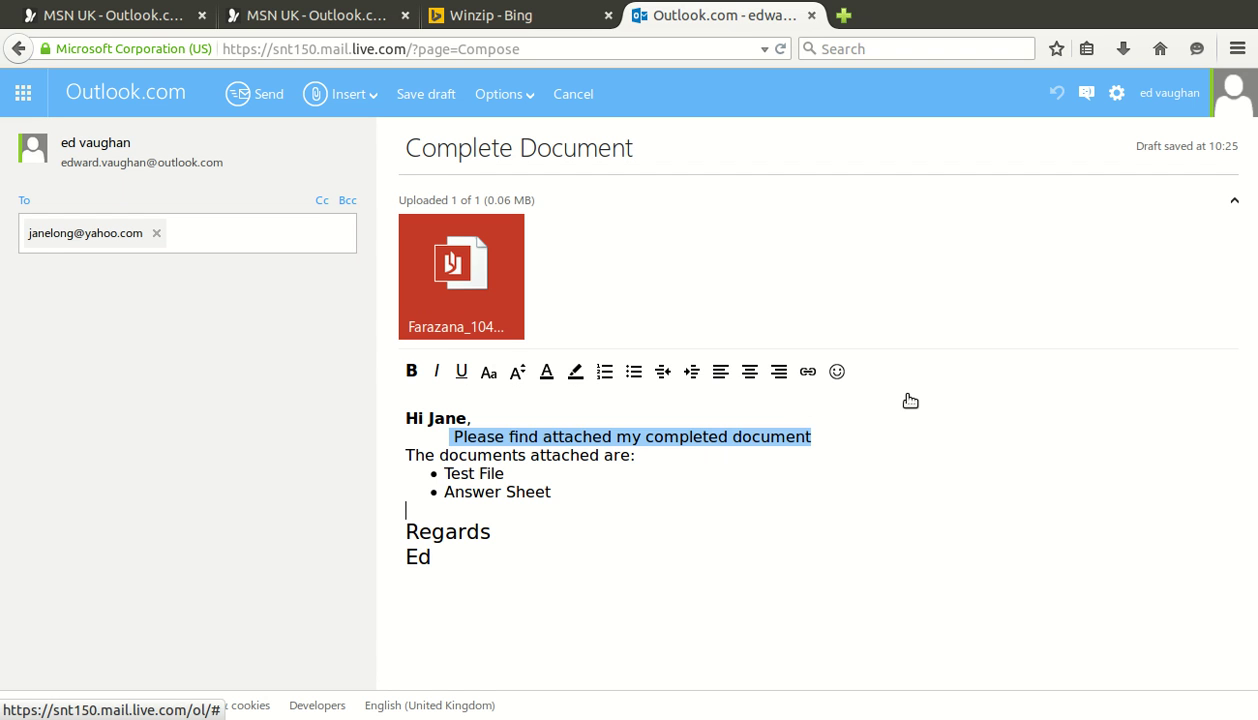
{"action": "left_click", "coordinate": [518, 588]}
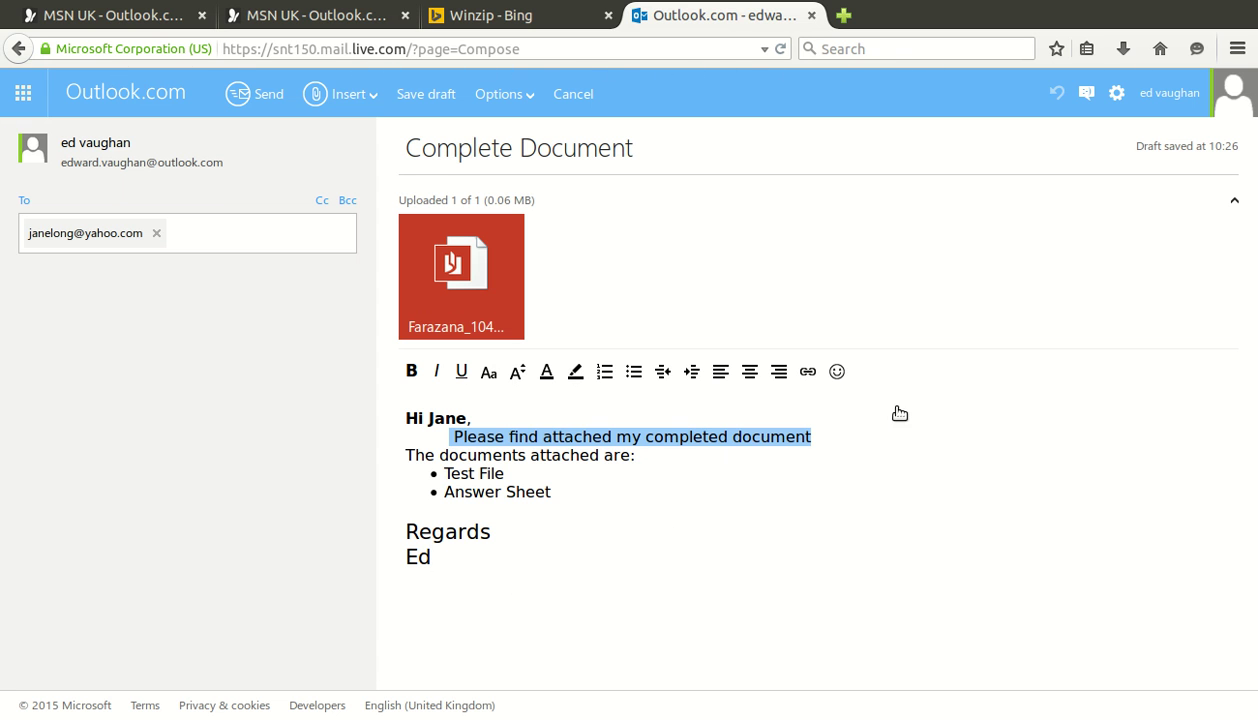
Insert the grinning face emoji from People and faces after 'Ed' in the draft's sign-off
{"action": "left_click", "coordinate": [837, 371]}
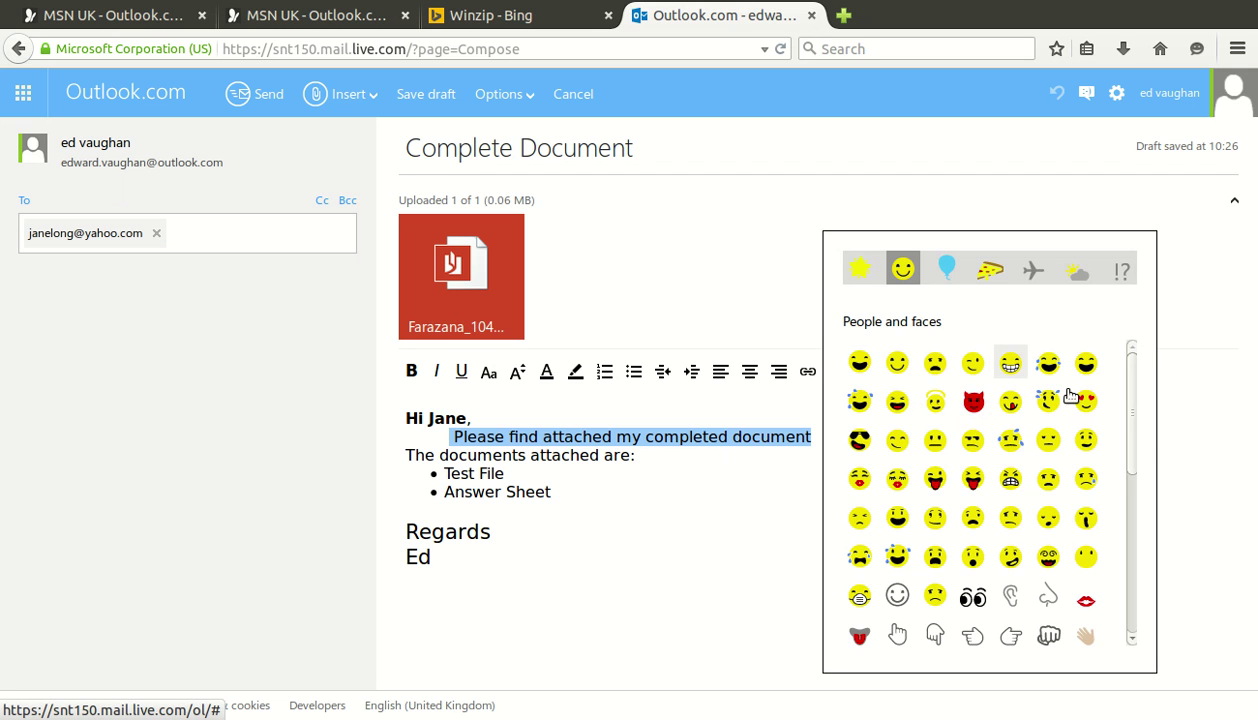
{"action": "left_click", "coordinate": [1010, 363]}
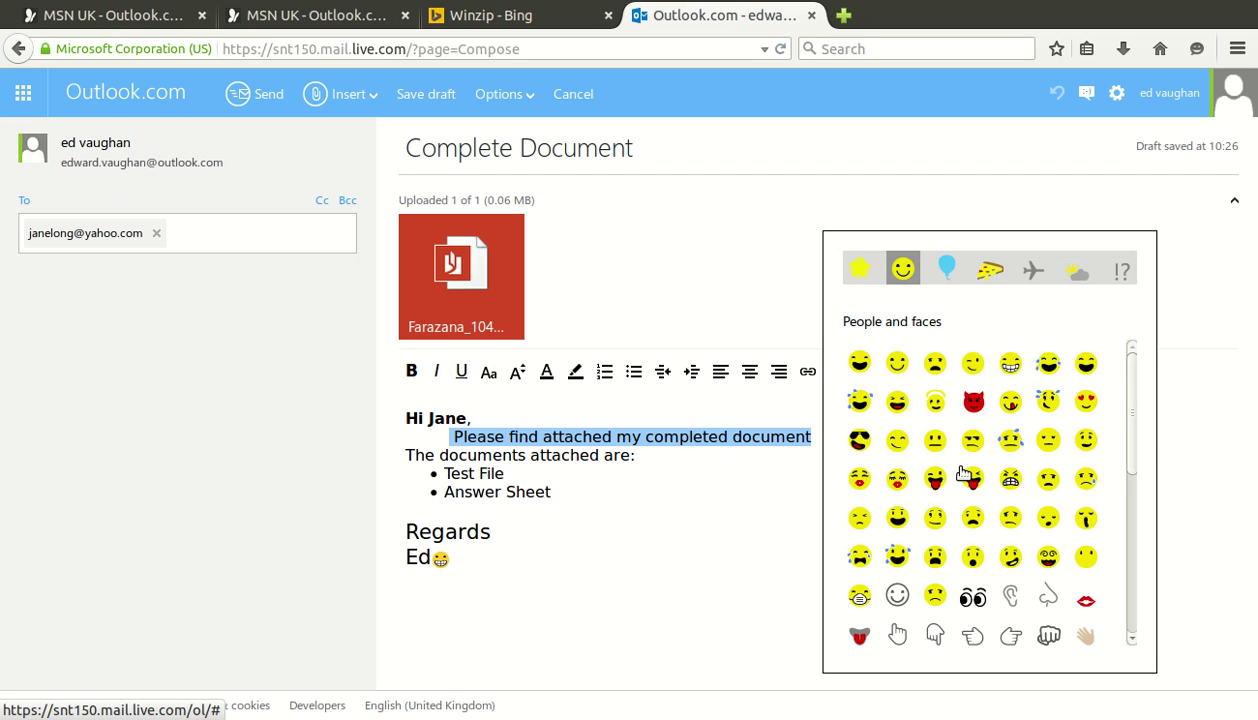
{"action": "left_click", "coordinate": [768, 542]}
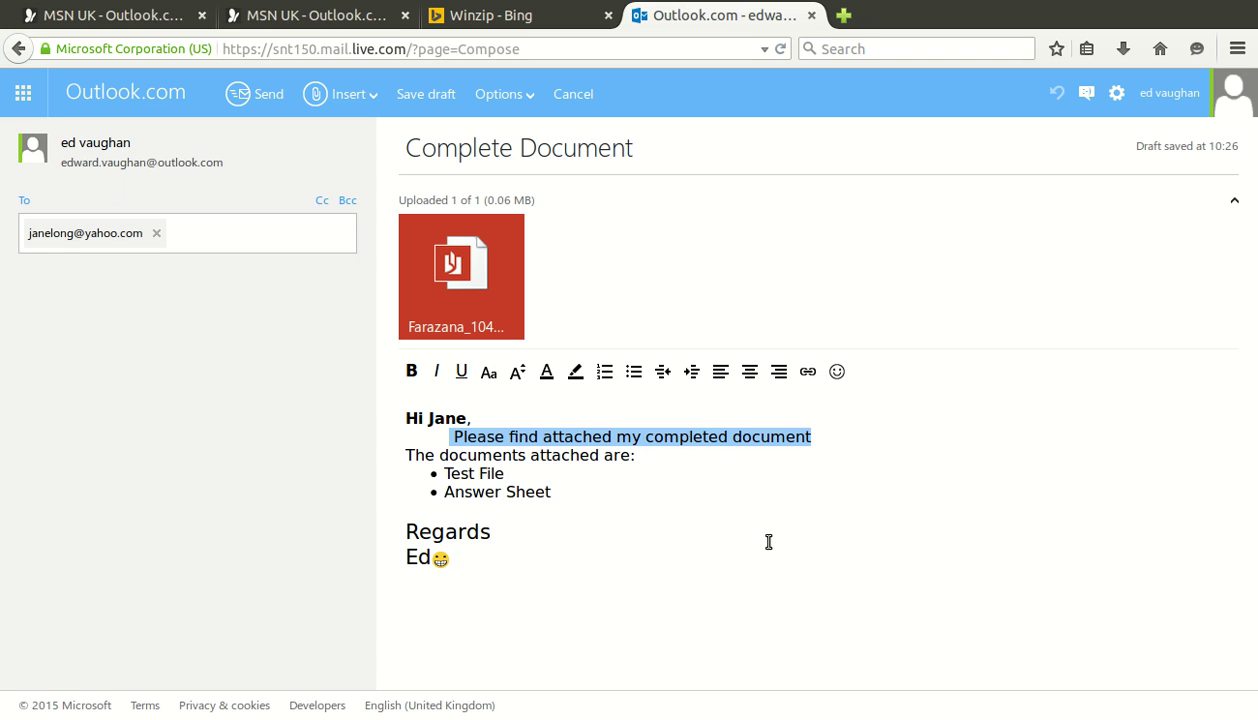
{"action": "left_click", "coordinate": [519, 582]}
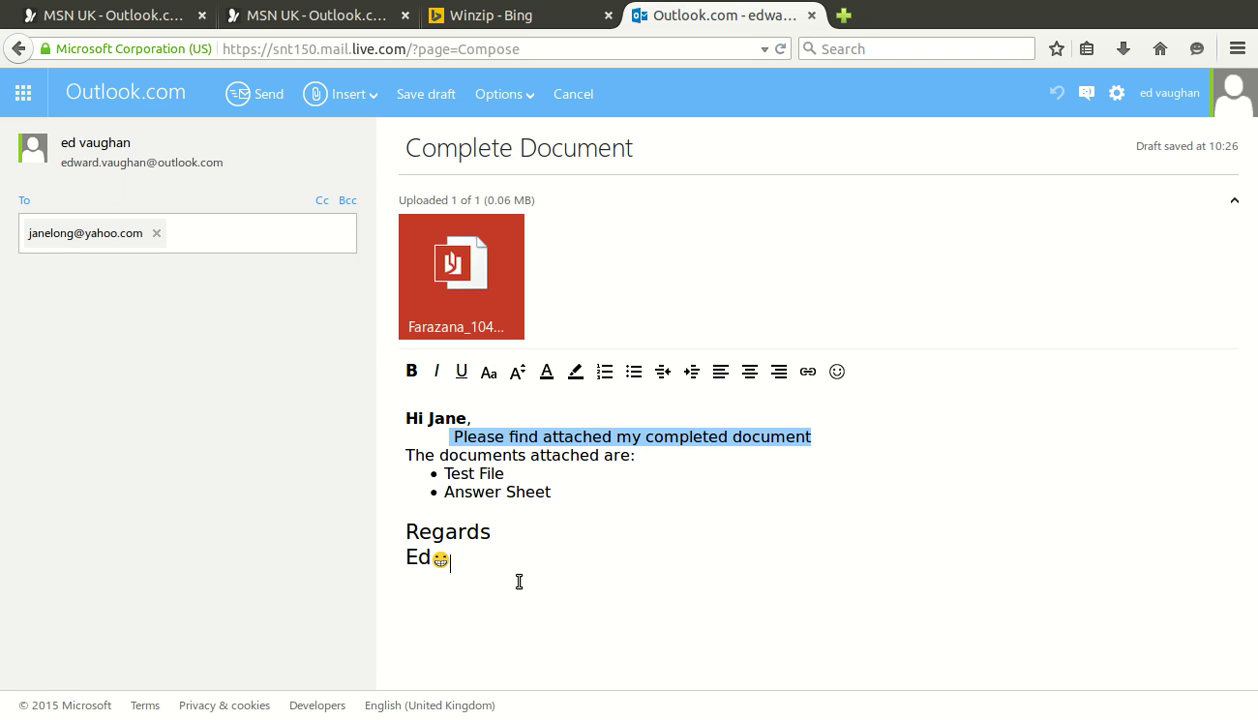